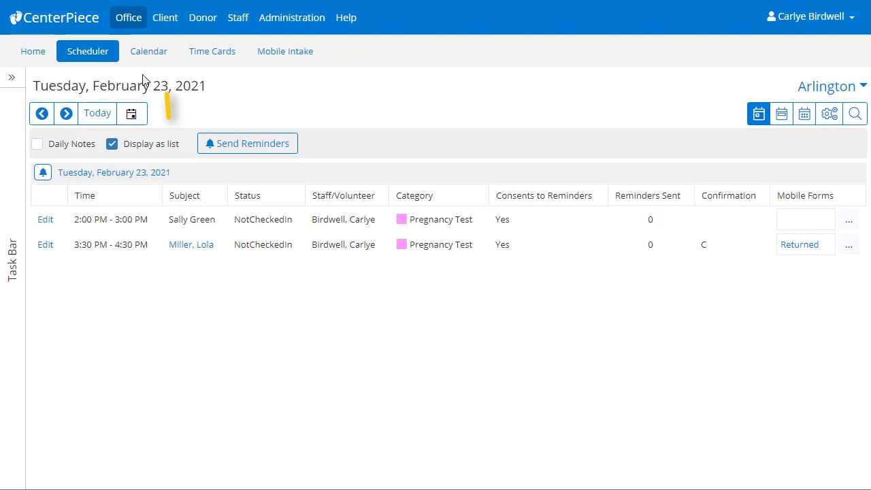
- View the Office Forms list, then return to the Scheduler for February 23, 2021
left_click(175, 22)
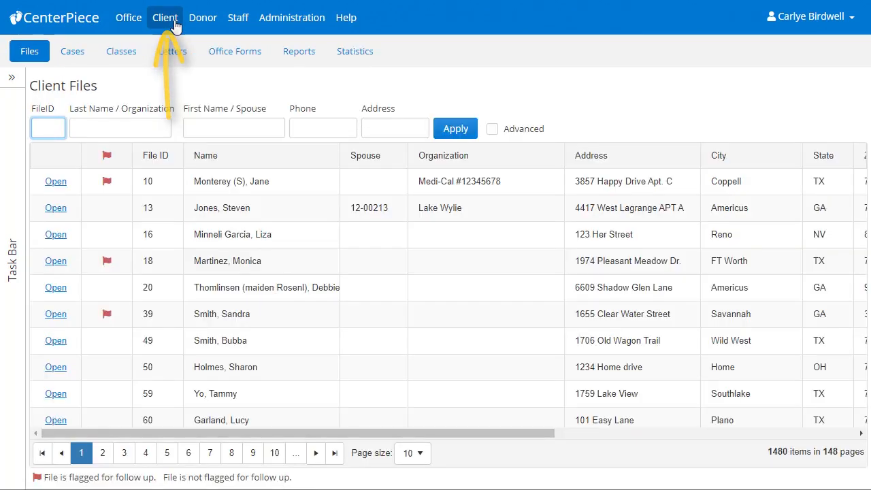
left_click(228, 55)
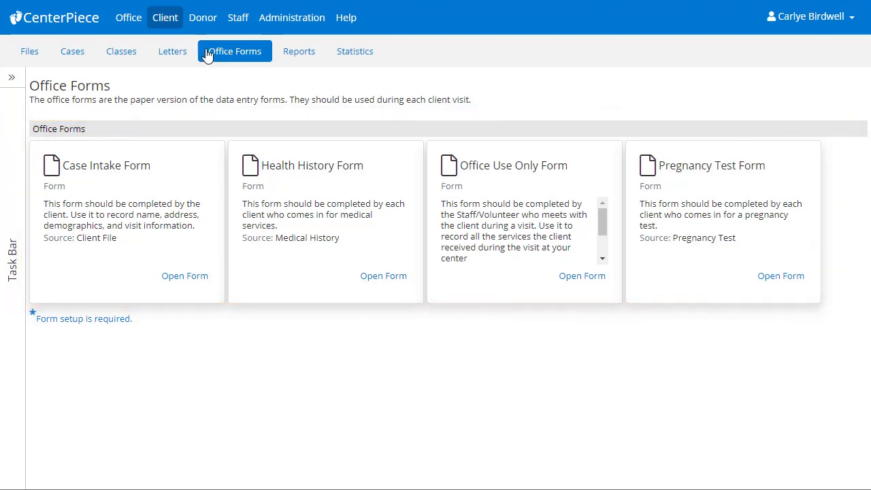
left_click(127, 21)
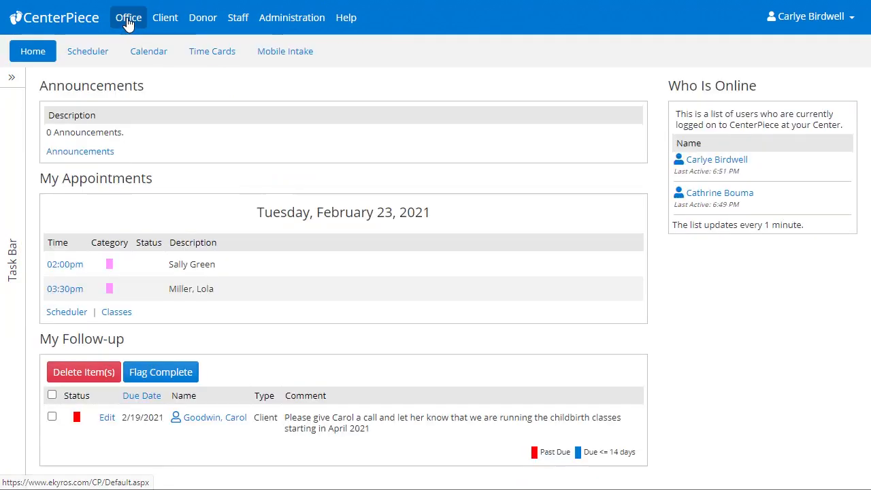
left_click(97, 53)
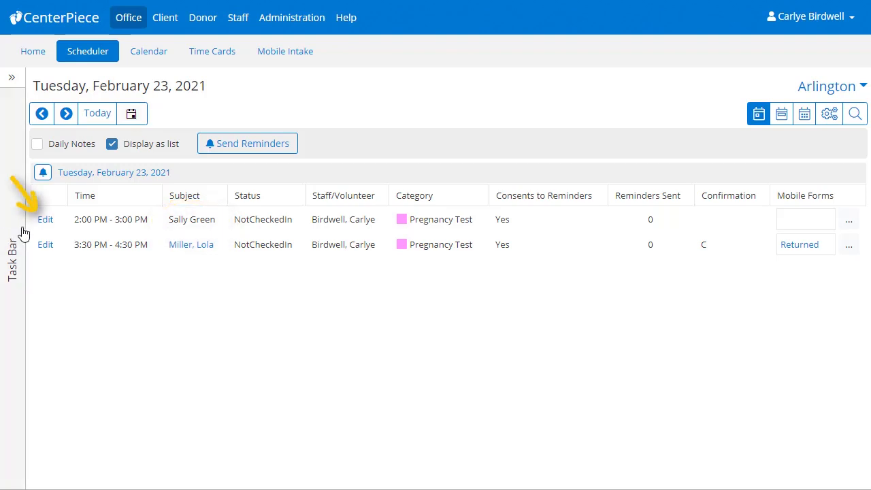
- Set the 2:00 PM appointment's Show Status to Show
left_click(44, 221)
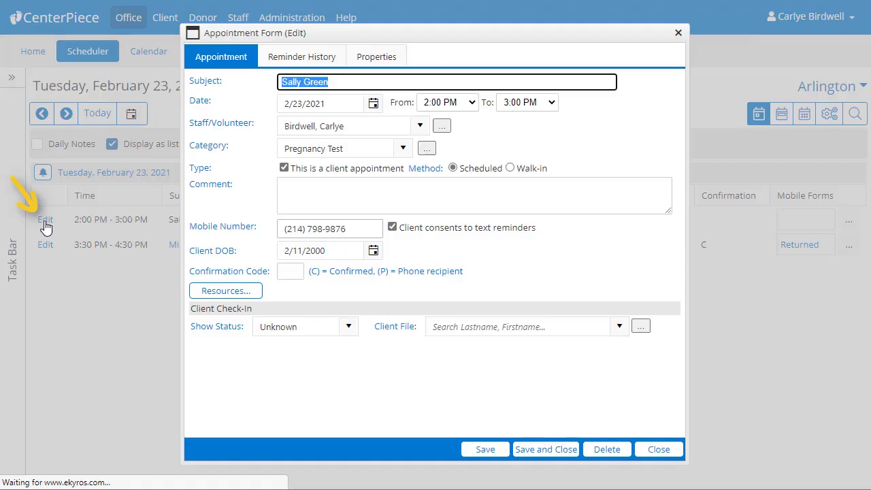
left_click(348, 328)
left_click(345, 360)
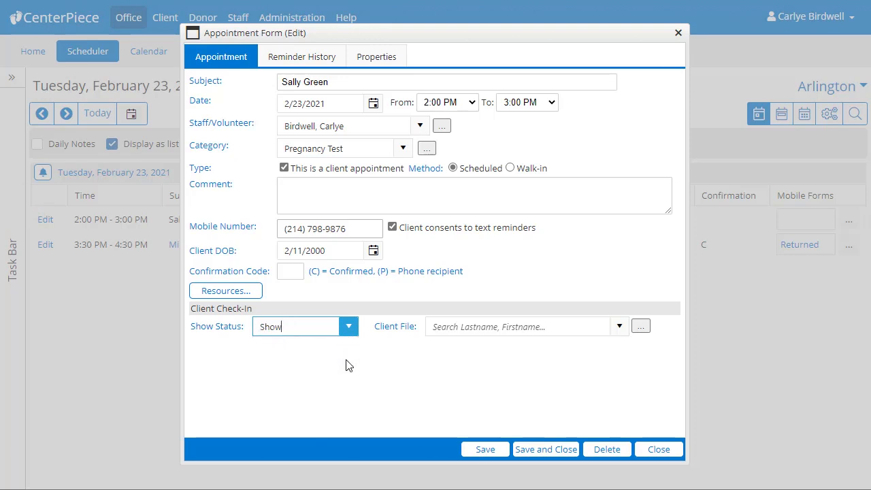
- Search Client File by the client's name, then create a new client file from the appointment
left_click(440, 334)
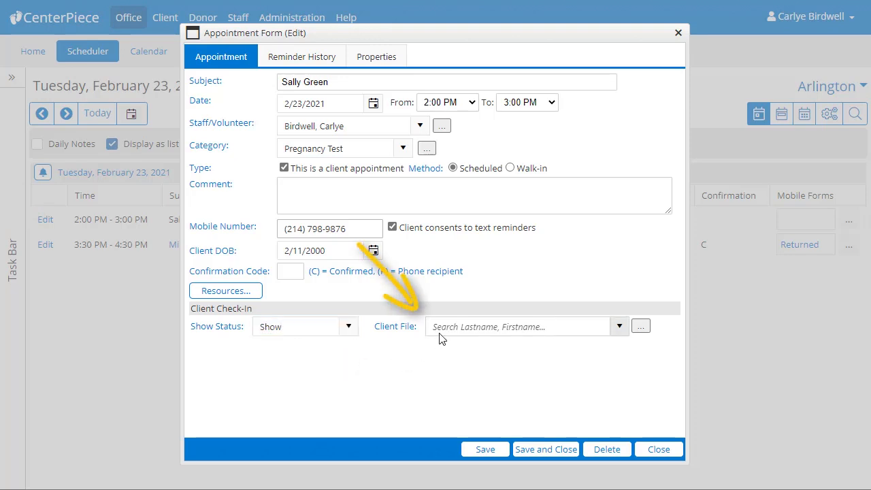
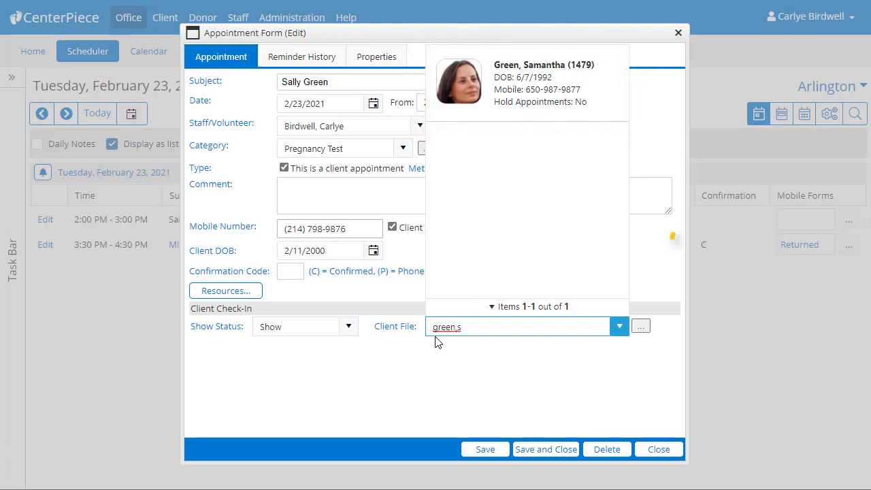
left_click(641, 326)
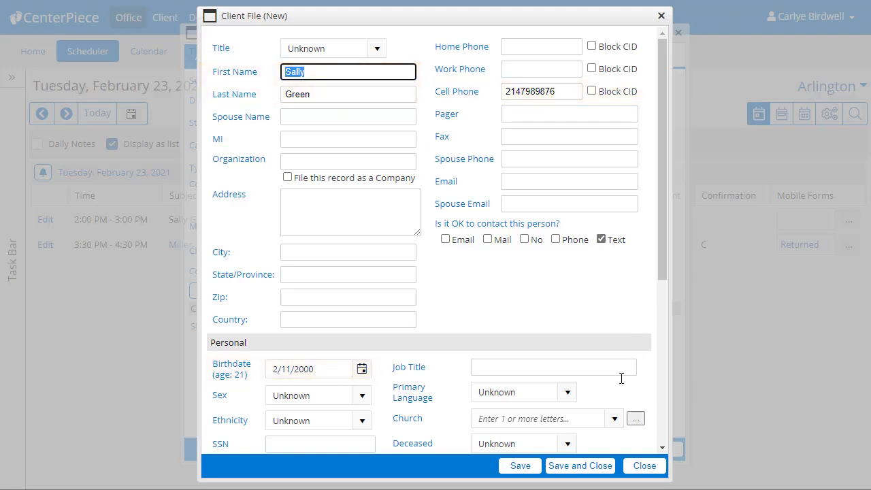
- Save and close the new Client File, then save and close the Appointment Form
left_click(590, 469)
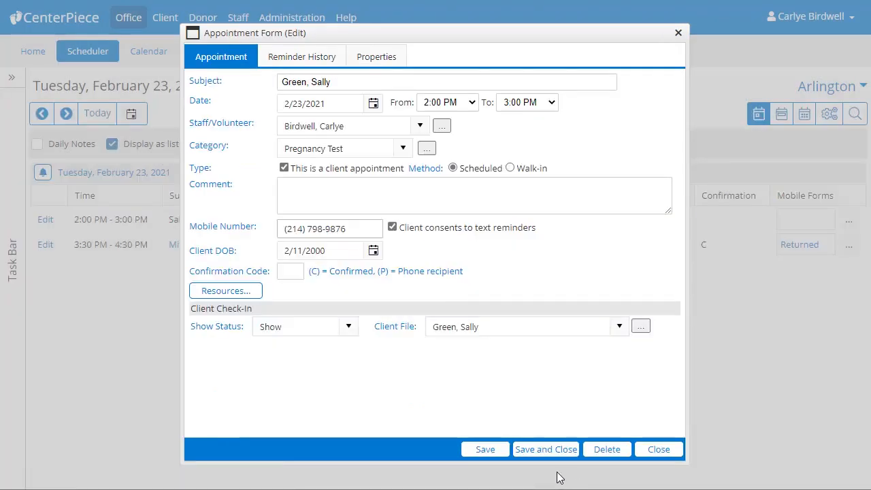
left_click(548, 458)
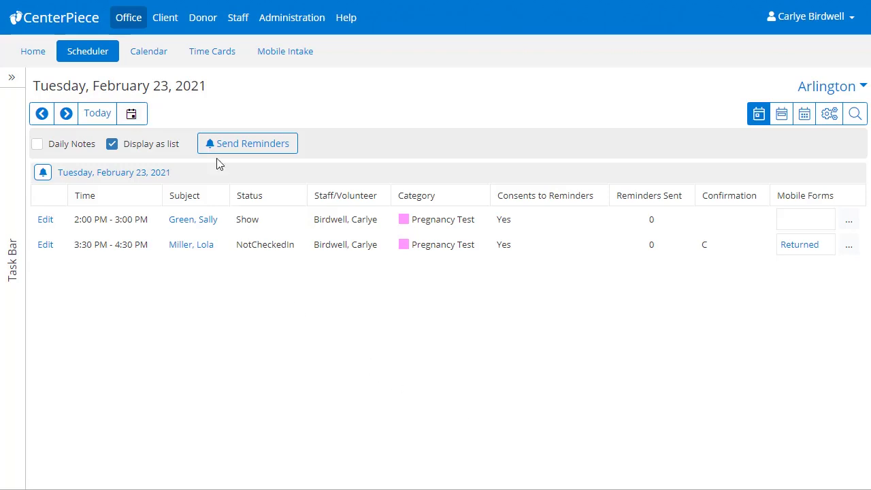
- Start an Intake Quick Form from Client Files and search by the client's last and first name
left_click(167, 22)
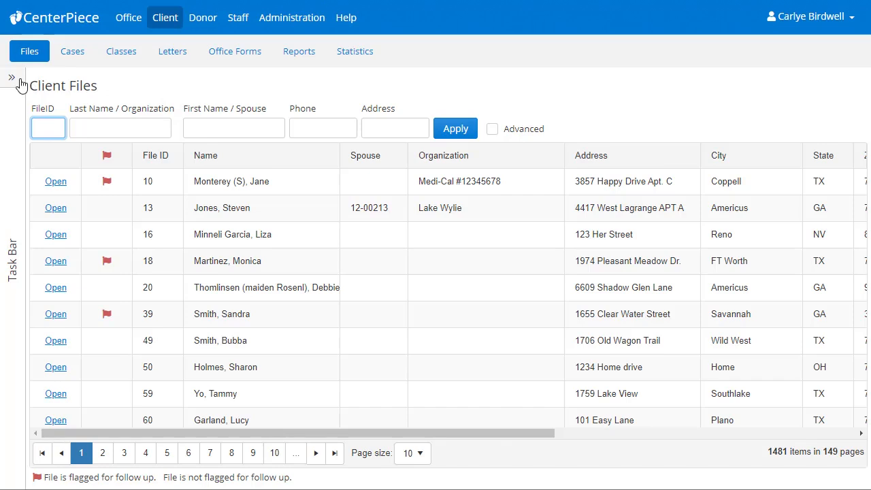
left_click(21, 83)
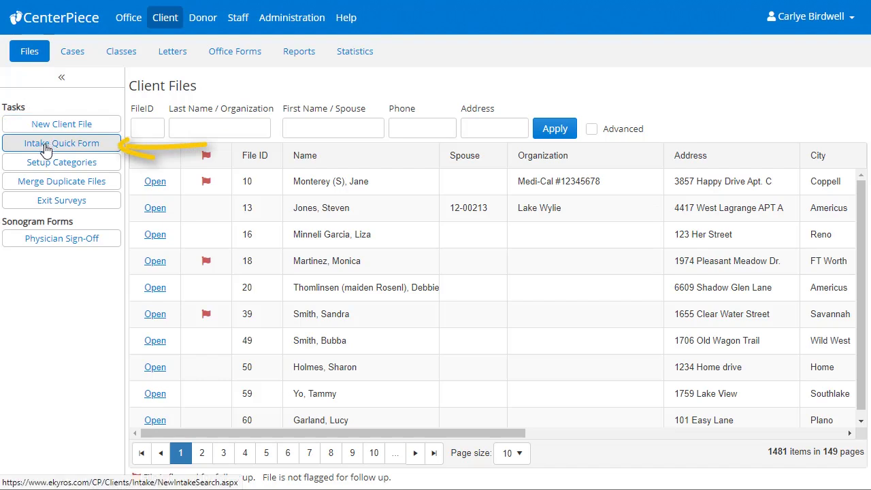
left_click(47, 147)
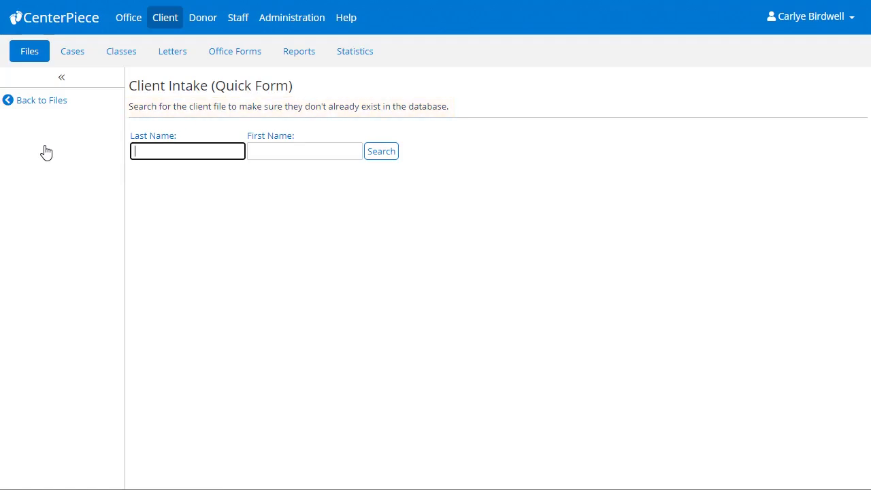
type("Gree")
key("Tab")
type("S")
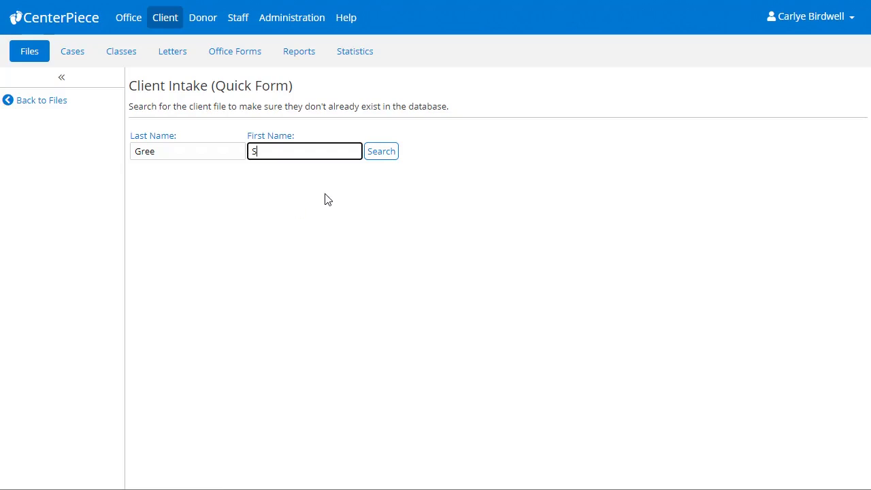
left_click(377, 161)
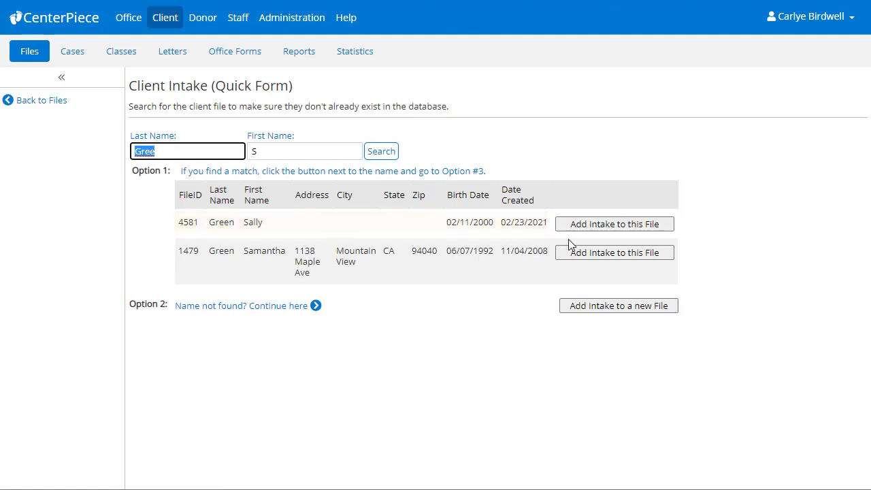
- Add the intake to the client file created 02/23/2021 under a new case
left_click(592, 230)
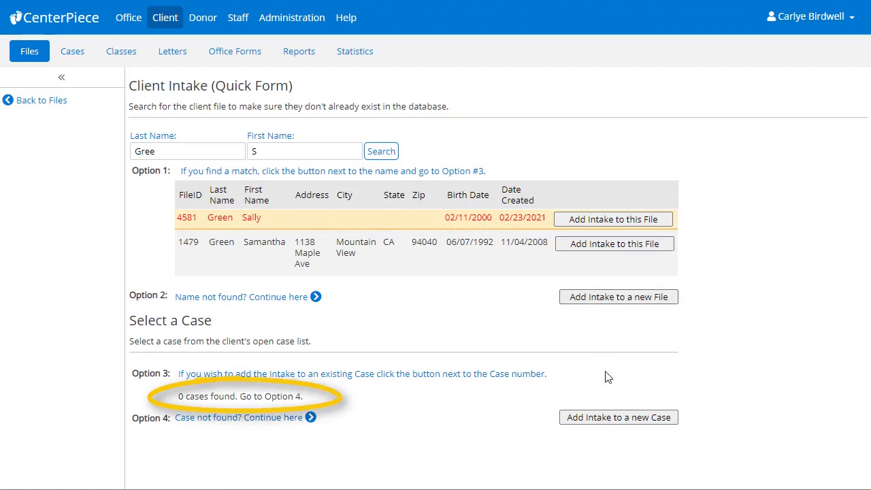
left_click(612, 417)
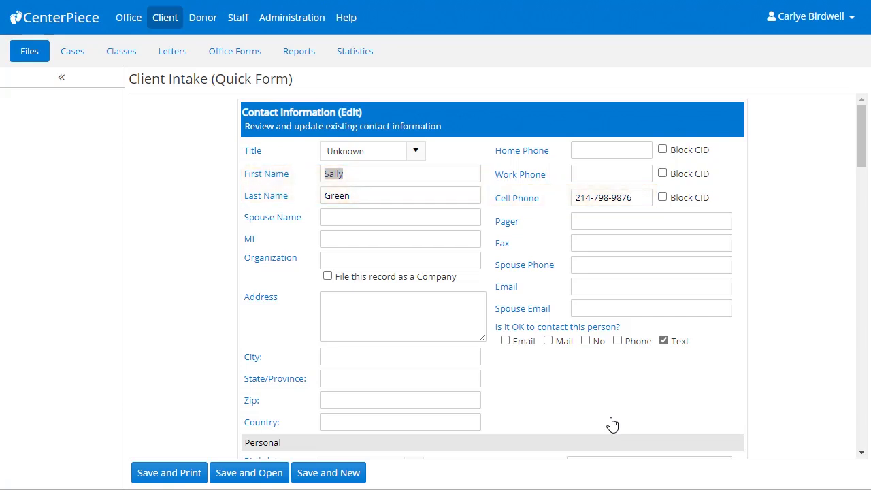
- Enter the client's street address, city, state, zip code and country
left_click(409, 319)
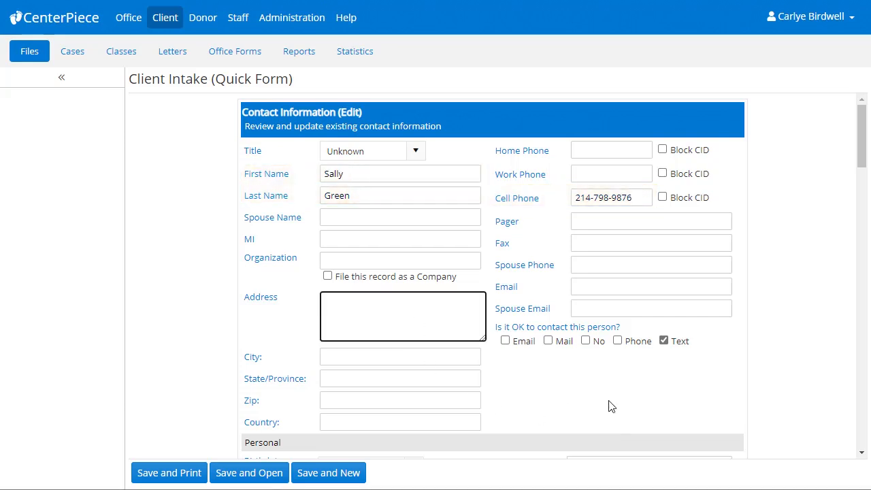
key("Tab")
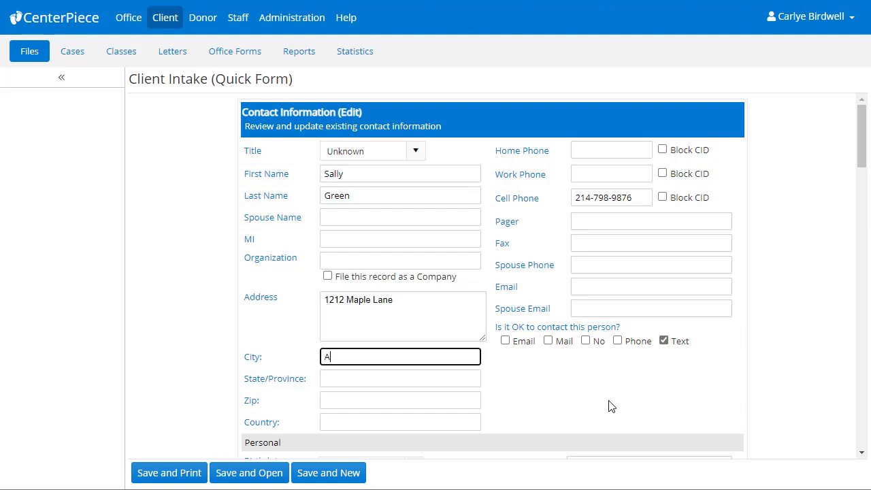
key("Tab")
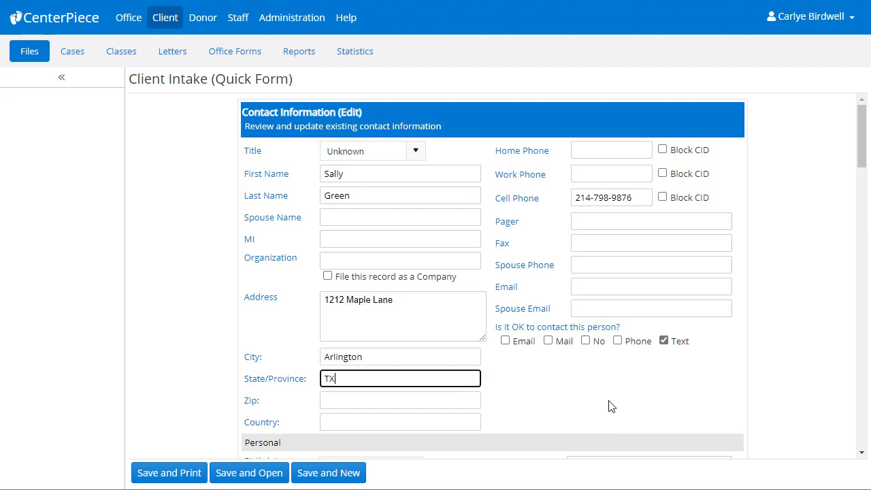
key("Tab")
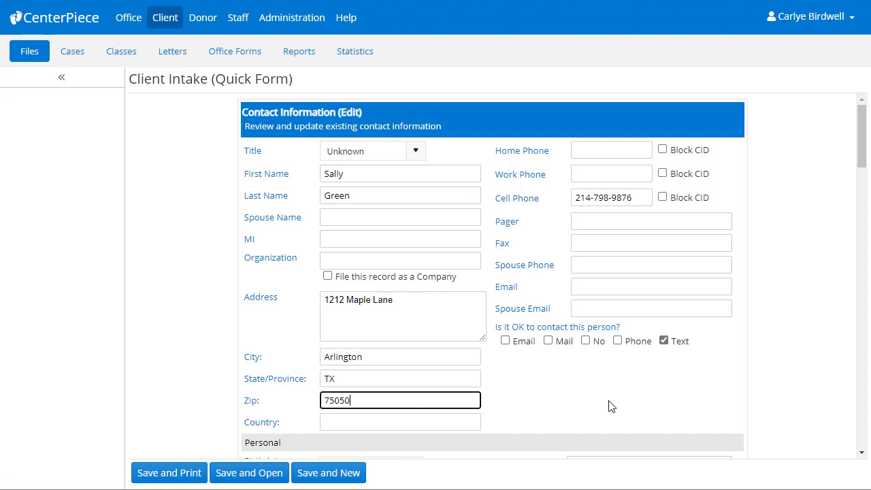
key("Tab")
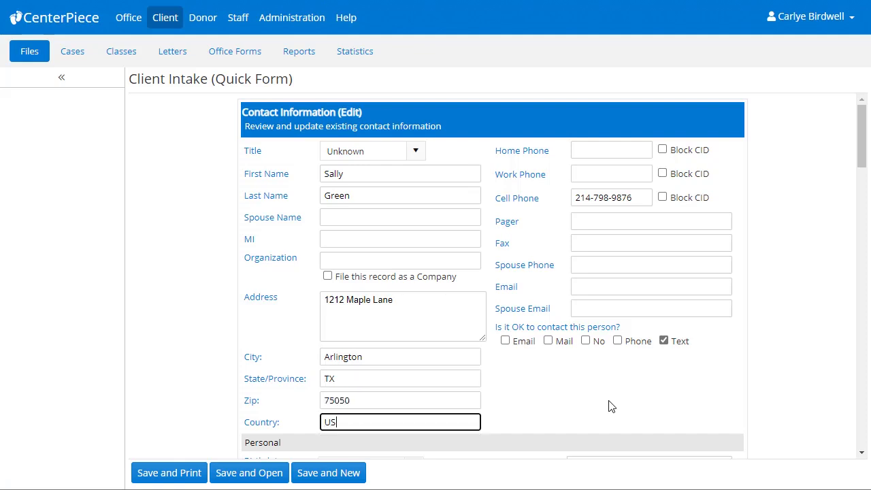
- Enter the client's e-mail address
left_click(599, 285)
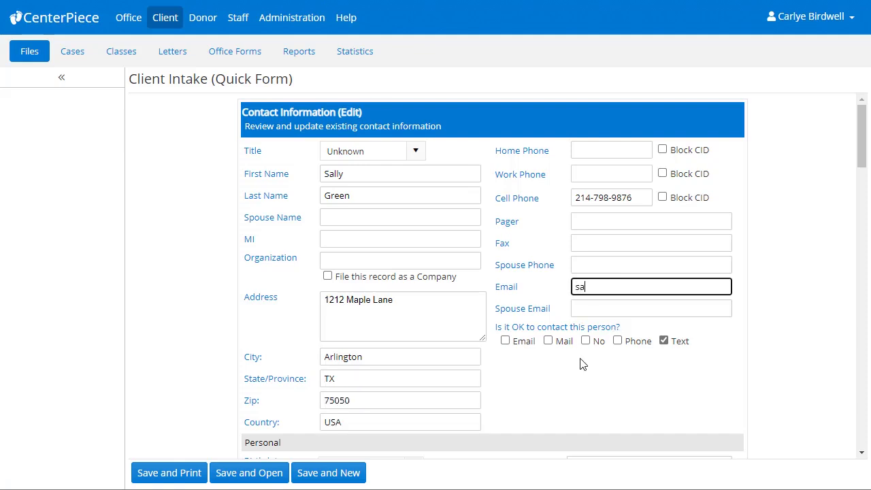
left_click(582, 364)
- Set Sex to Female and Ethnicity to Multi-Racial, and add the mother's emergency contact phone in Comments
scroll(582, 364, "down", 1)
scroll(582, 364, "down", 3)
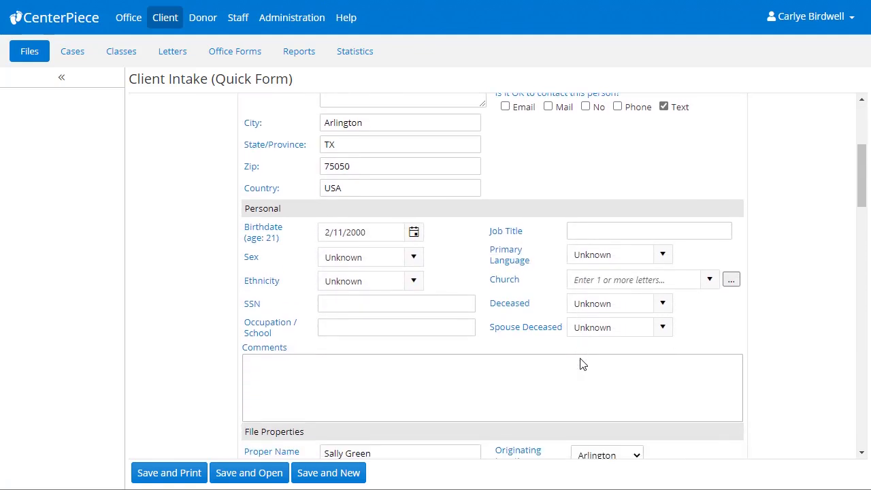
left_click(419, 258)
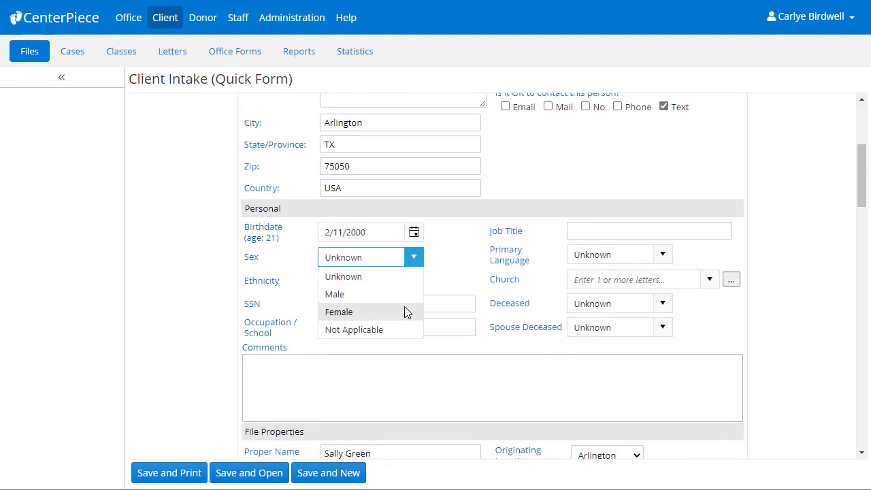
left_click(404, 307)
left_click(415, 285)
left_click_drag(417, 311, 414, 367)
left_click(387, 384)
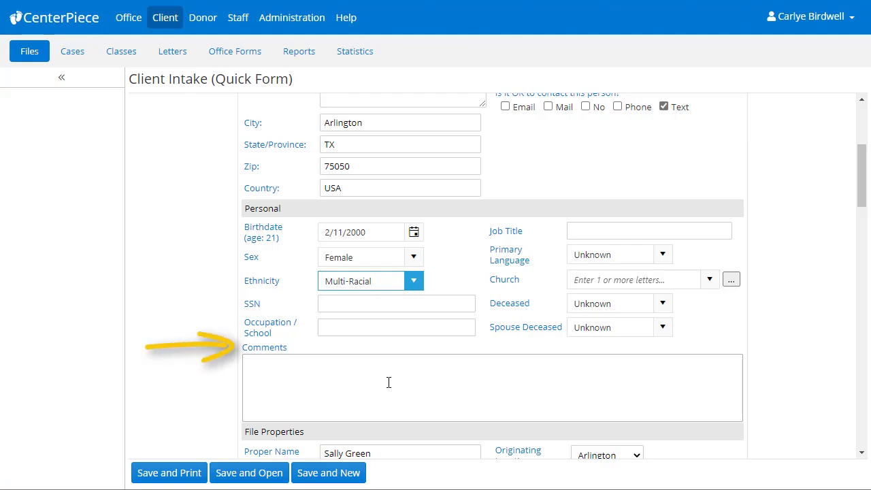
left_click(388, 383)
type("Emer")
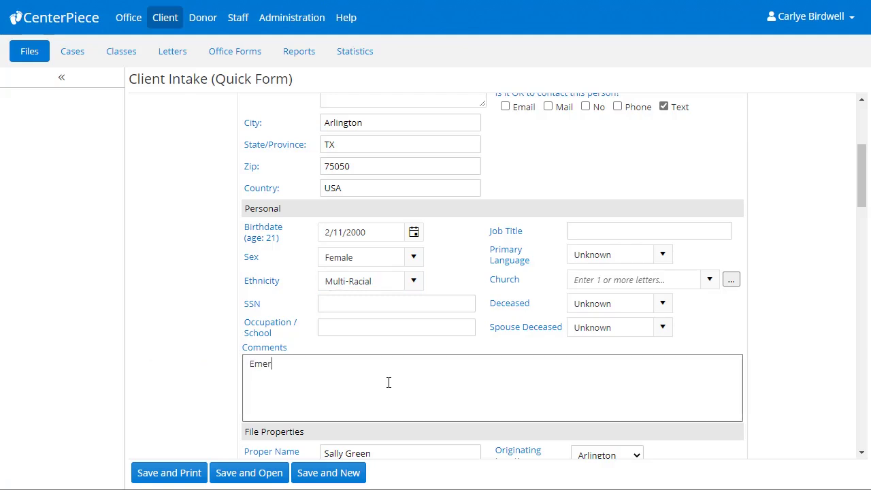
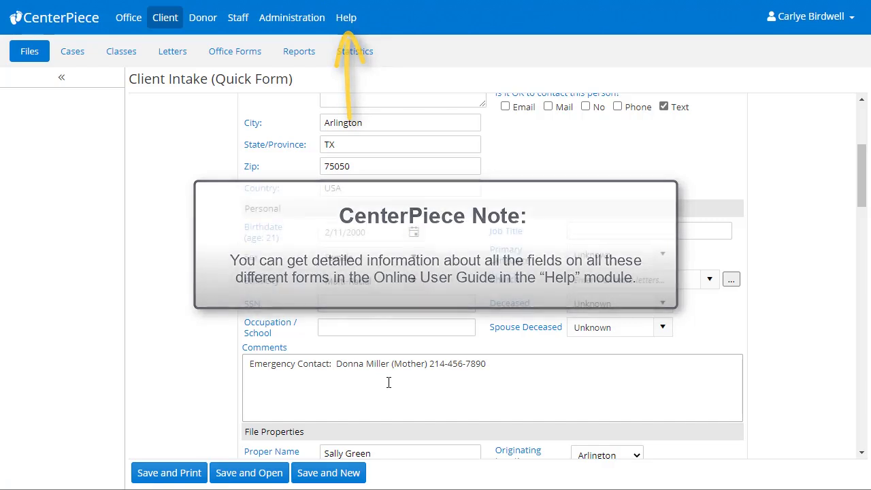
- Scroll down to the new case section showing Date 2/23/2021, status Open, location Arlington
scroll(389, 382, "down", 4)
scroll(389, 382, "down", 3)
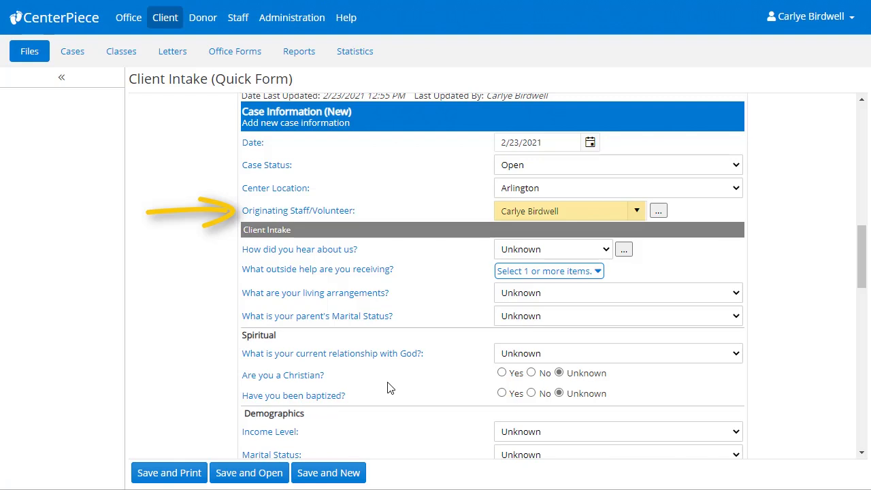
- Set Income Level $0-$14,000, Marital Status Never Married and Religion Christian
scroll(387, 387, "down", 3)
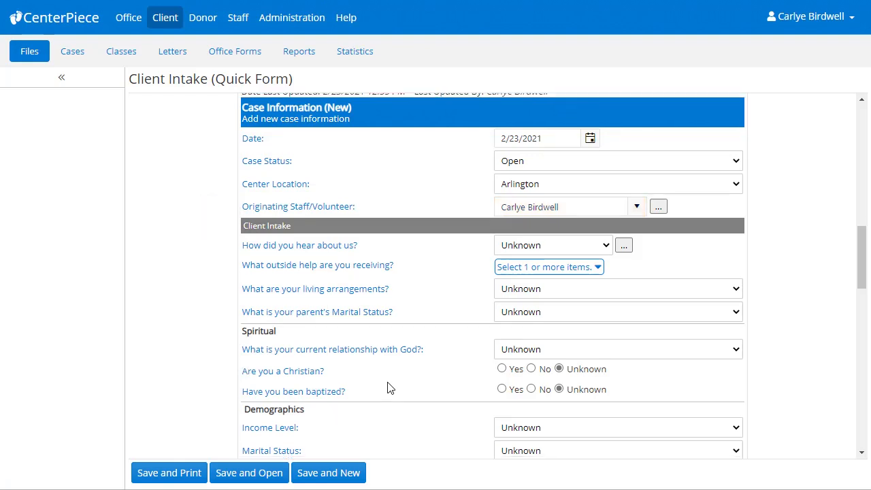
scroll(387, 387, "down", 1)
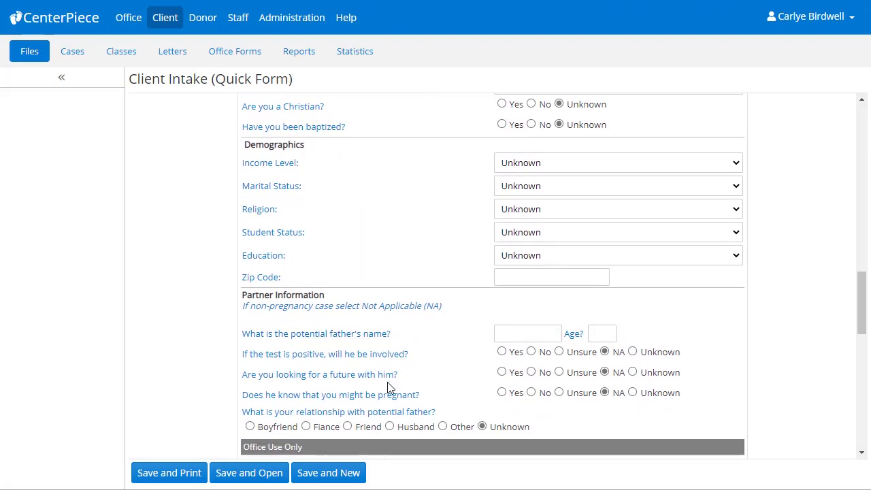
left_click(693, 163)
left_click(685, 204)
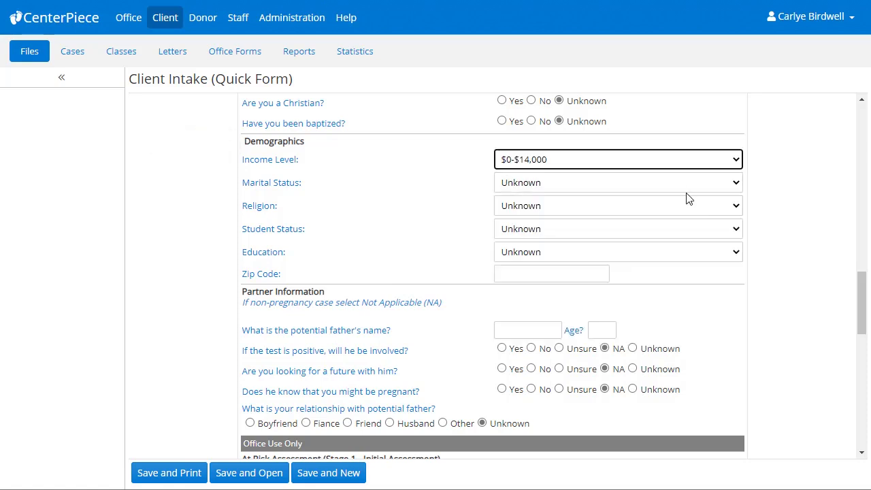
left_click(688, 189)
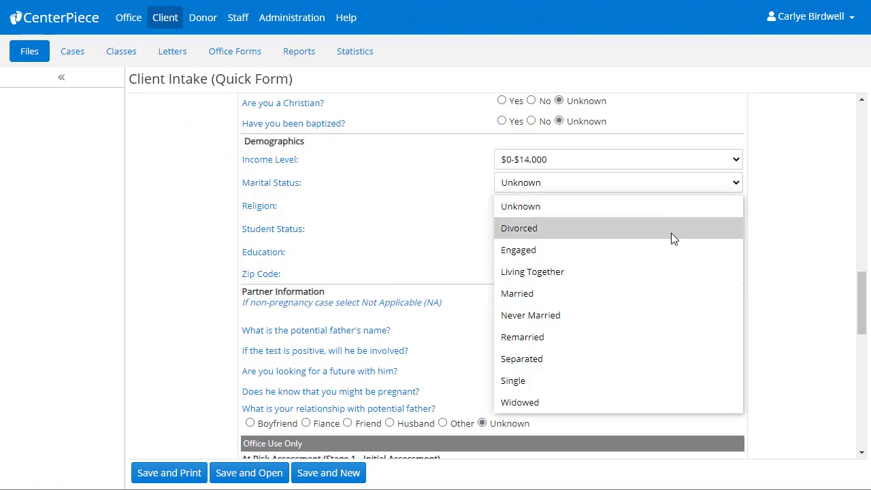
left_click(657, 313)
left_click(659, 212)
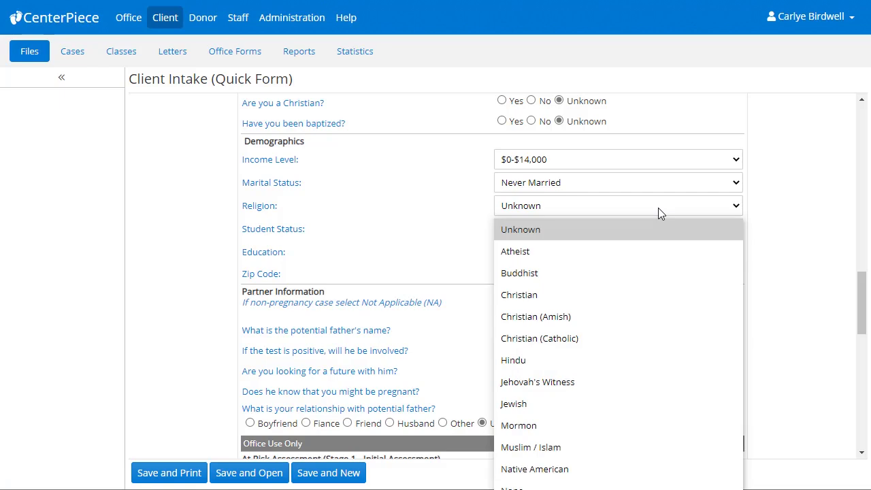
left_click(645, 294)
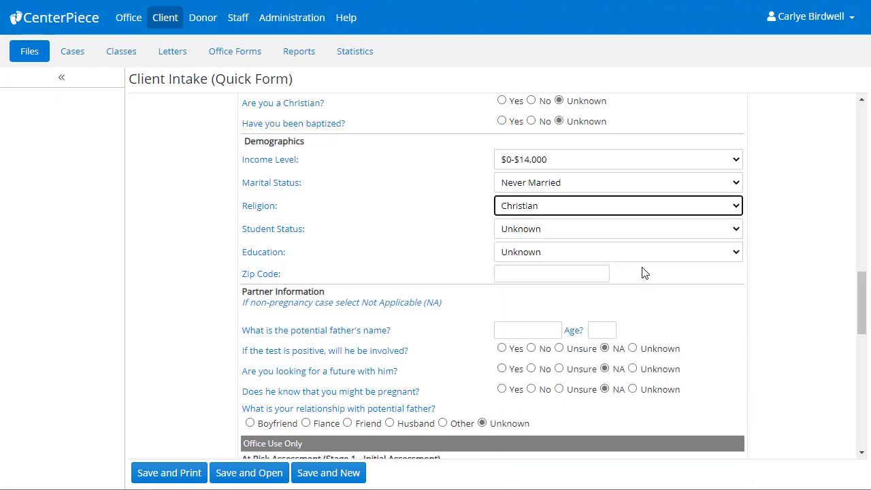
- Set Student Status to College or University, Education to Some College, and Zip Code 75050
left_click(639, 229)
left_click(634, 274)
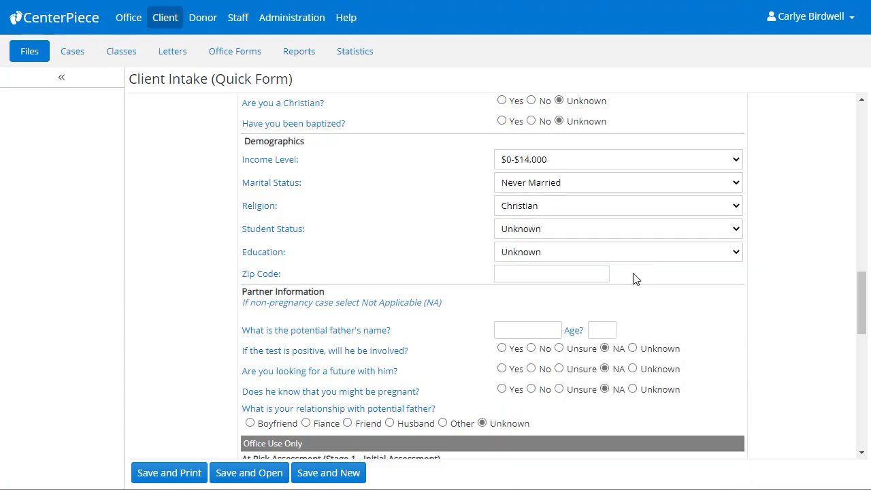
left_click(633, 255)
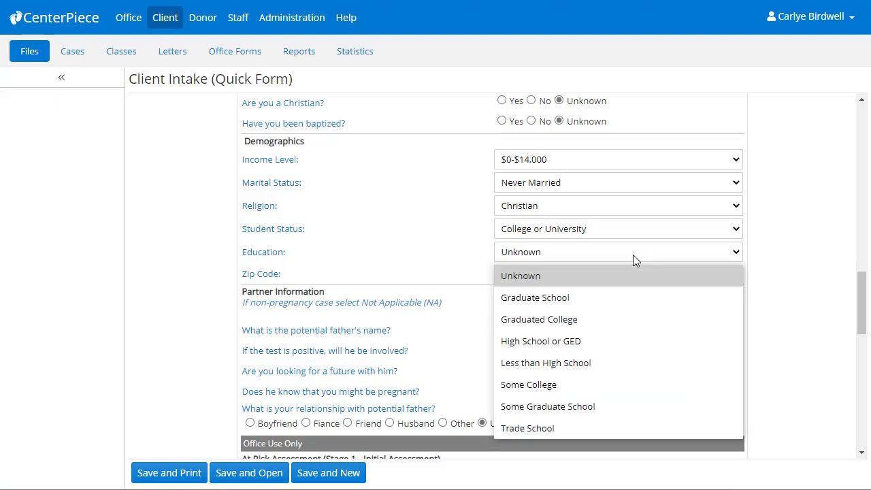
left_click(626, 383)
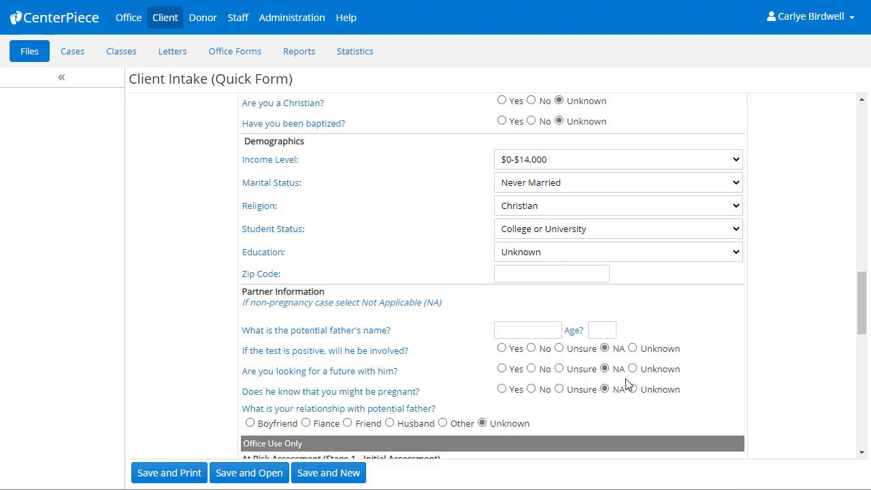
left_click(558, 273)
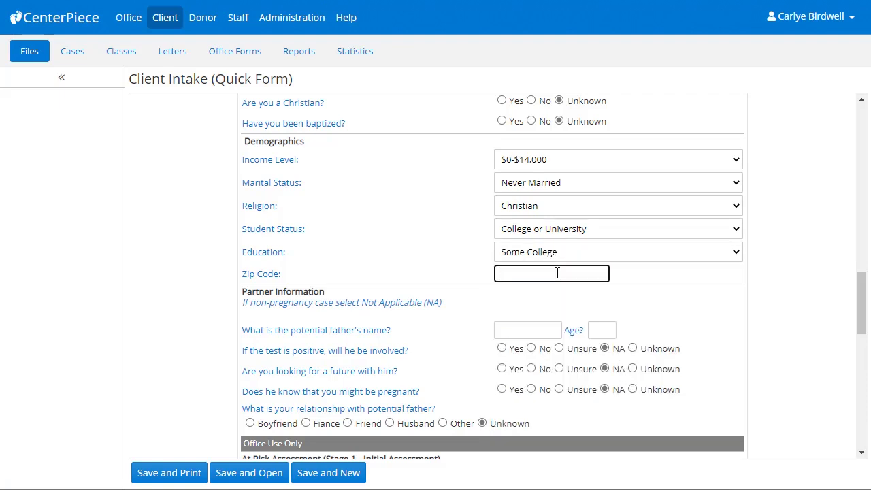
type("75050")
- Set the At Risk assessments to Abortion Vulnerable and Undecided intentions
scroll(563, 323, "down", 5)
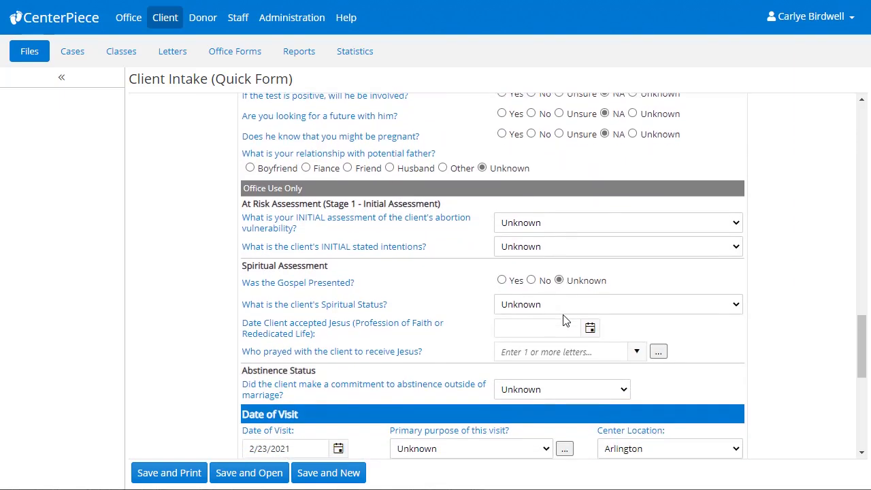
scroll(563, 323, "down", 1)
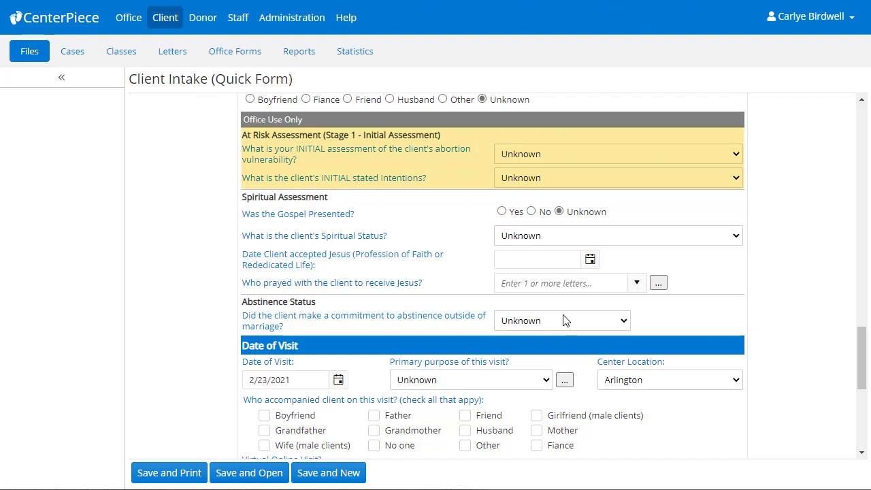
left_click(614, 156)
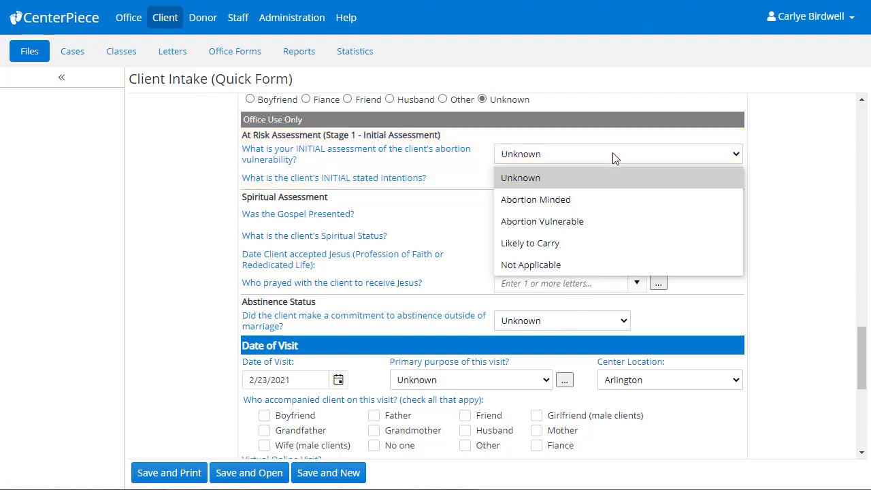
left_click(612, 222)
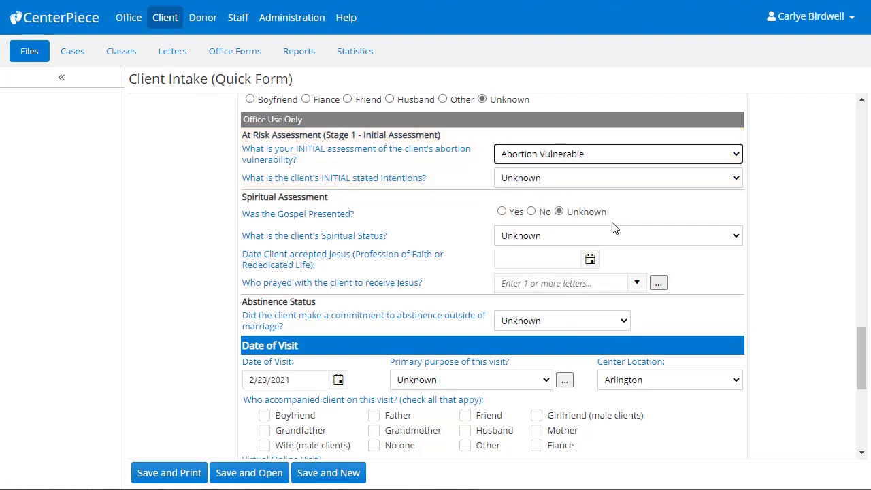
left_click(619, 179)
left_click(612, 290)
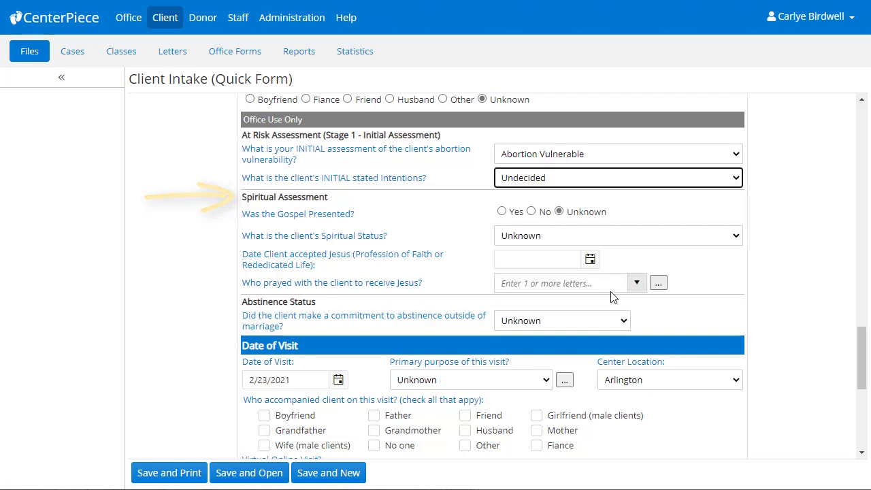
- Mark Gospel Presented Yes, Spiritual Status Unsure, and no abstinence commitment
left_click(507, 212)
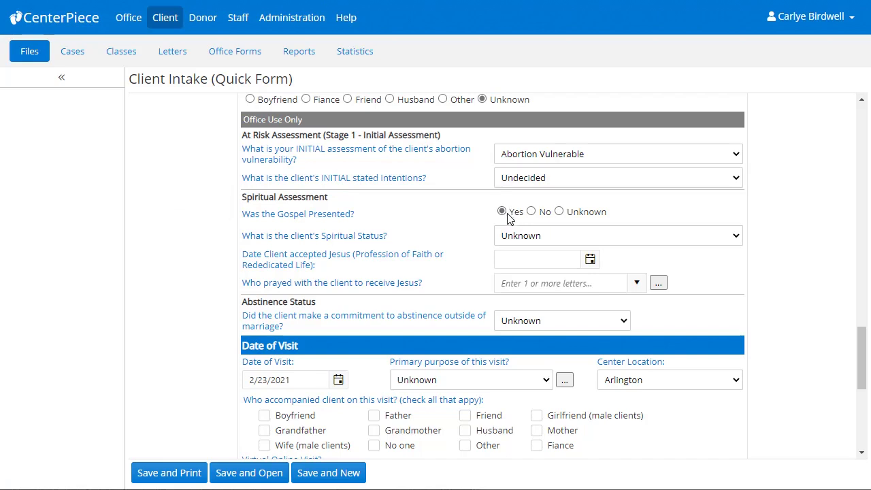
left_click(581, 242)
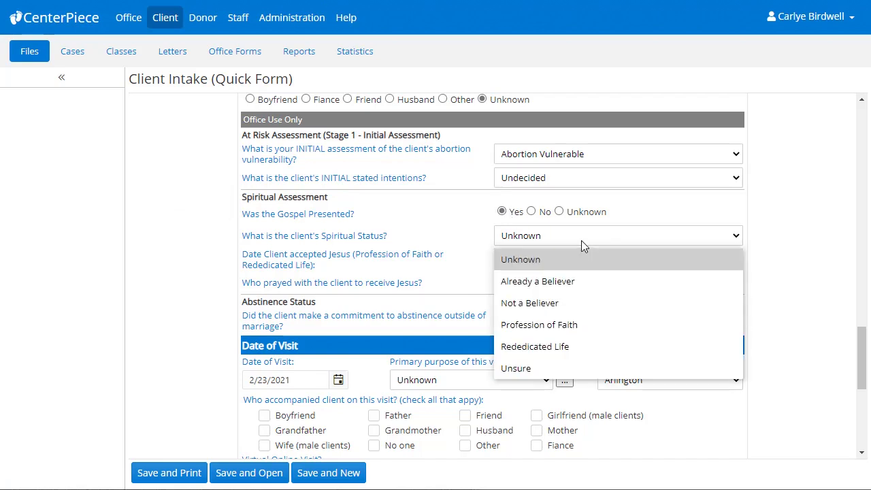
left_click(581, 370)
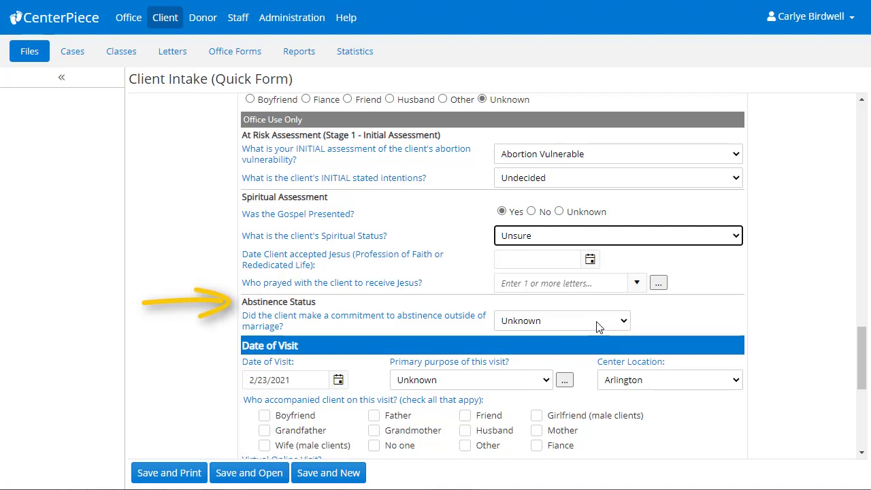
left_click(597, 327)
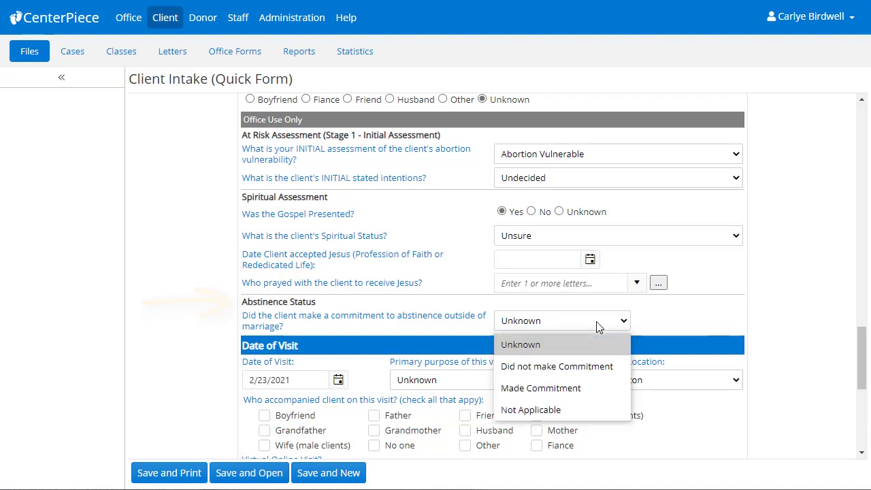
left_click(609, 368)
- Choose Pregnancy Test as the primary visit purpose and tick No one as accompanying person
scroll(609, 368, "down", 3)
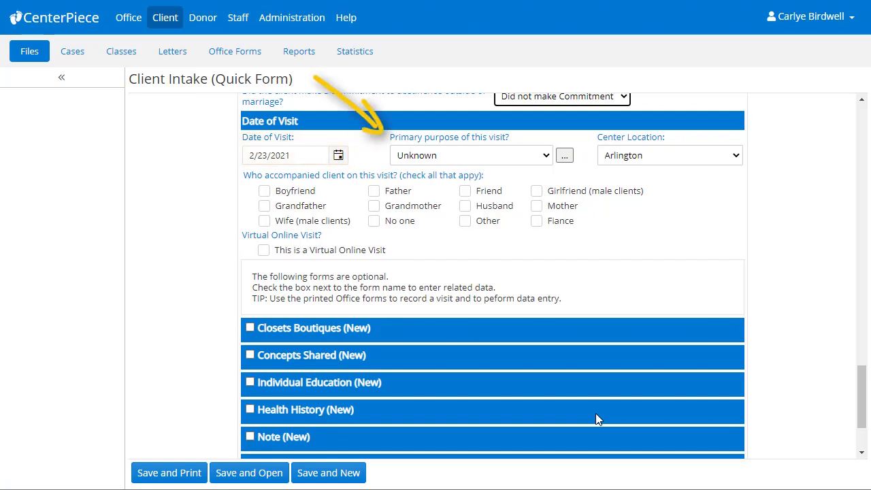
left_click(535, 164)
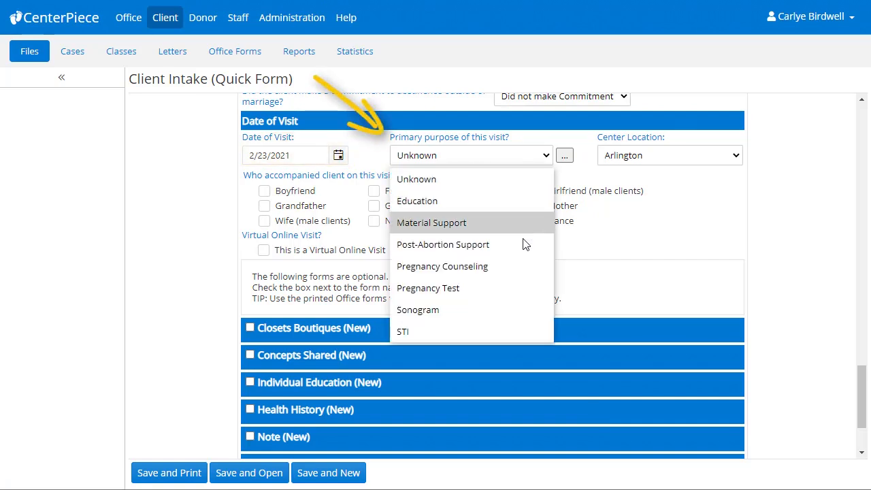
left_click(517, 288)
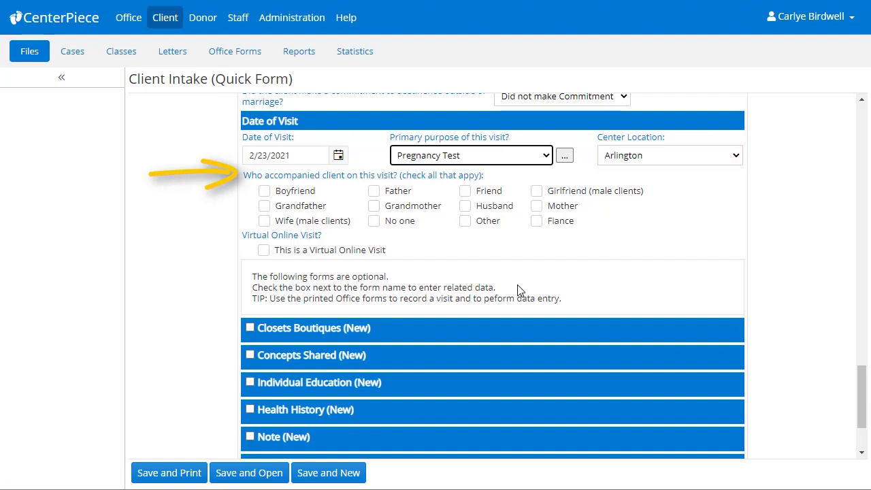
left_click(376, 222)
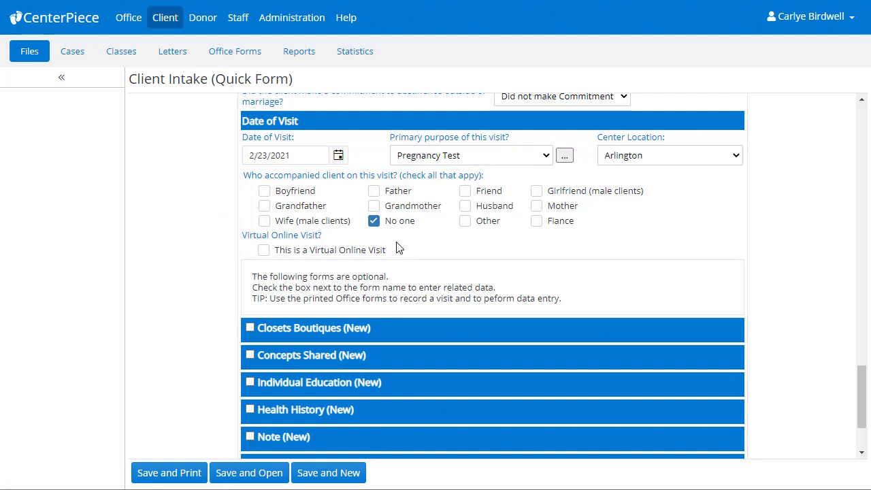
scroll(396, 243, "down", 3)
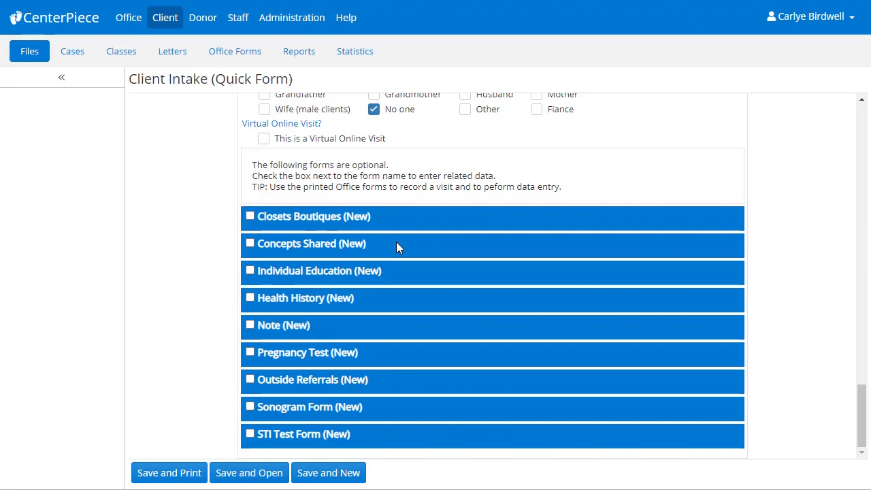
- Add a Concepts Shared record to the visit with Gospel Discussion and Options counseling checked
left_click(249, 242)
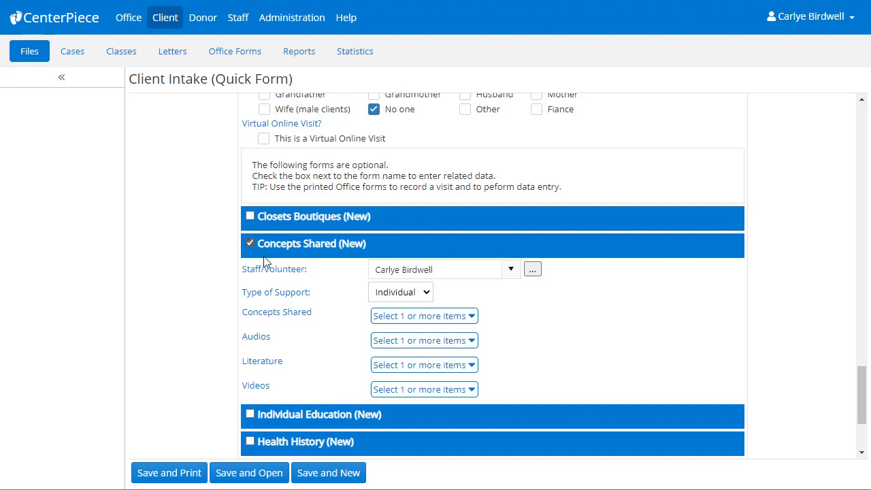
left_click(391, 319)
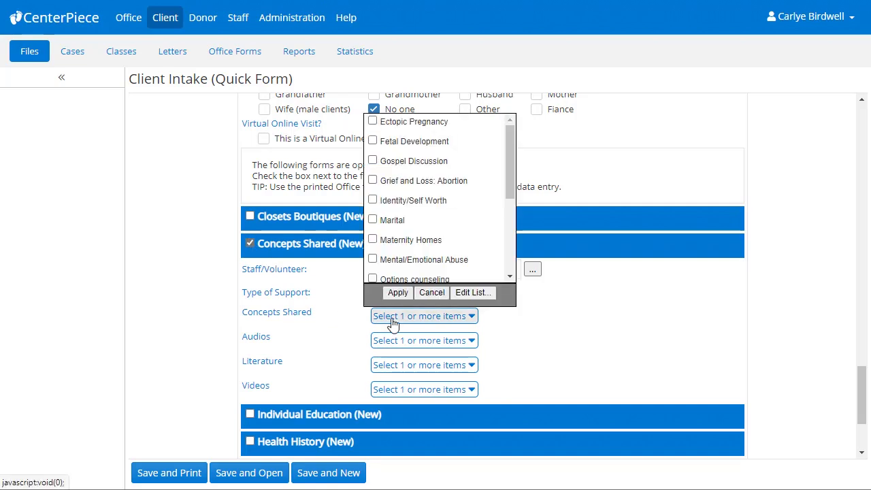
left_click(373, 160)
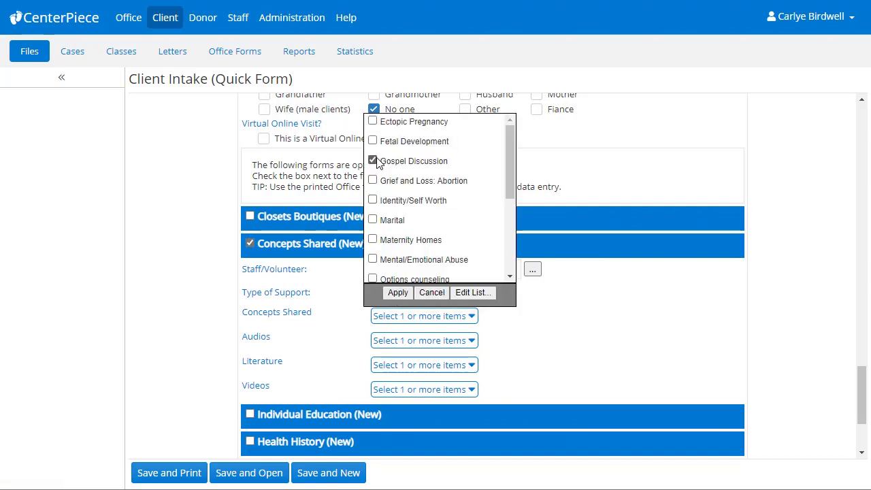
left_click(372, 279)
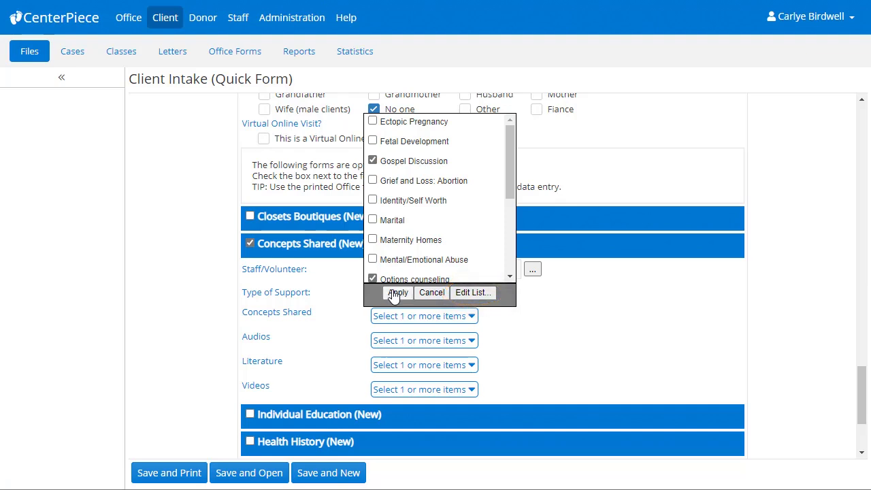
left_click(396, 293)
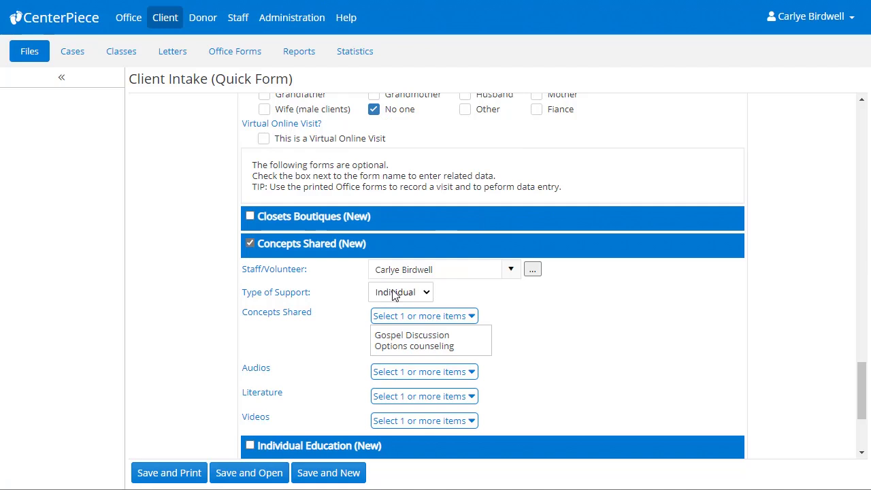
scroll(394, 296, "down", 3)
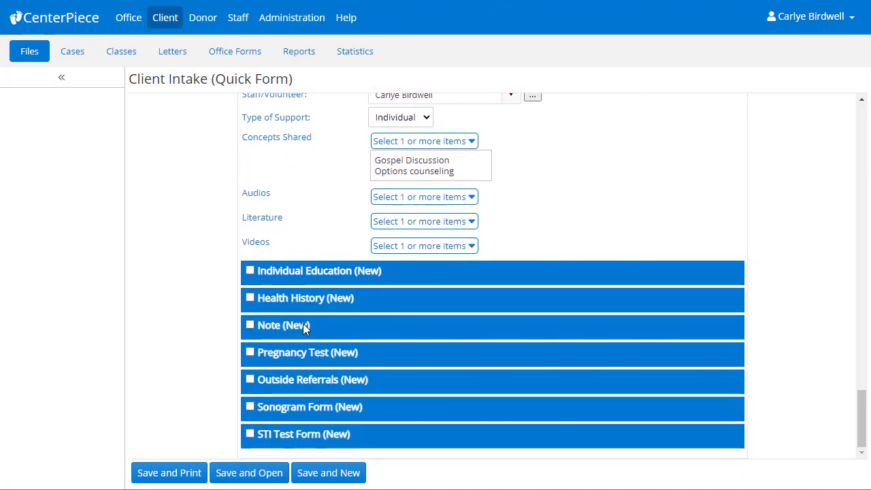
- Add a Note section reading 'Test resource note.' and set it to Locked
left_click(252, 323)
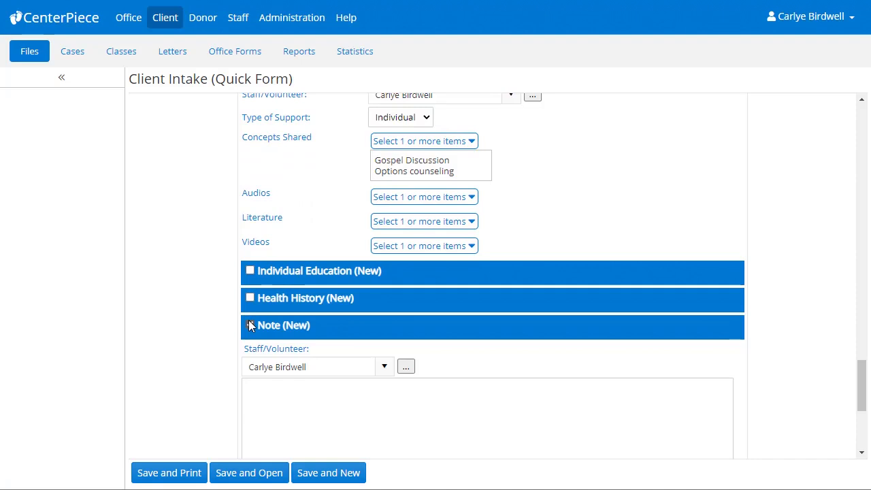
scroll(249, 322, "down", 3)
left_click(263, 315)
type("Test r")
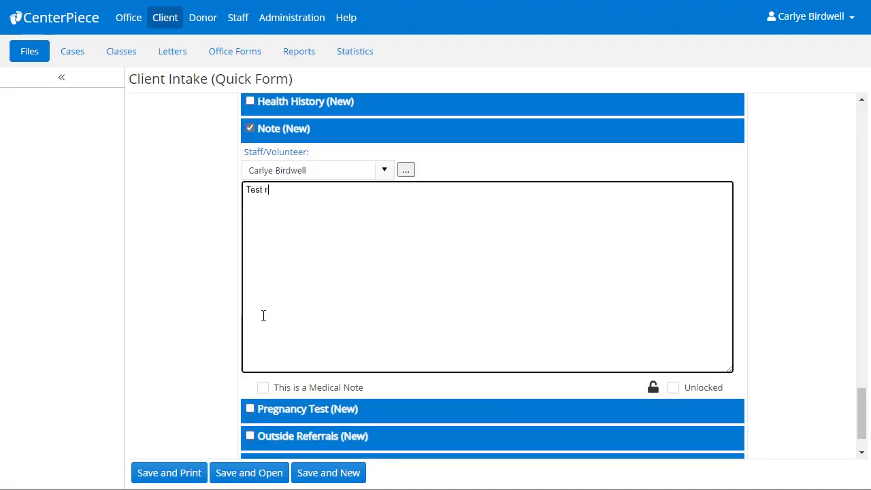
type("esource note.")
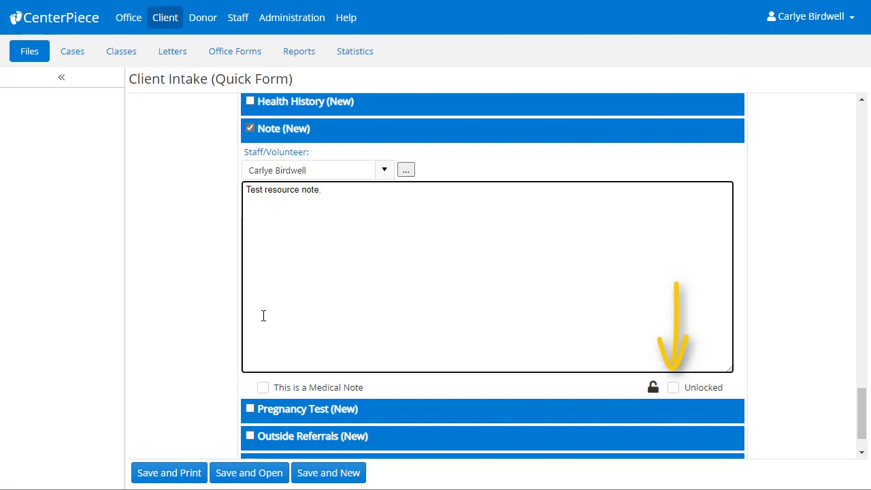
left_click(678, 391)
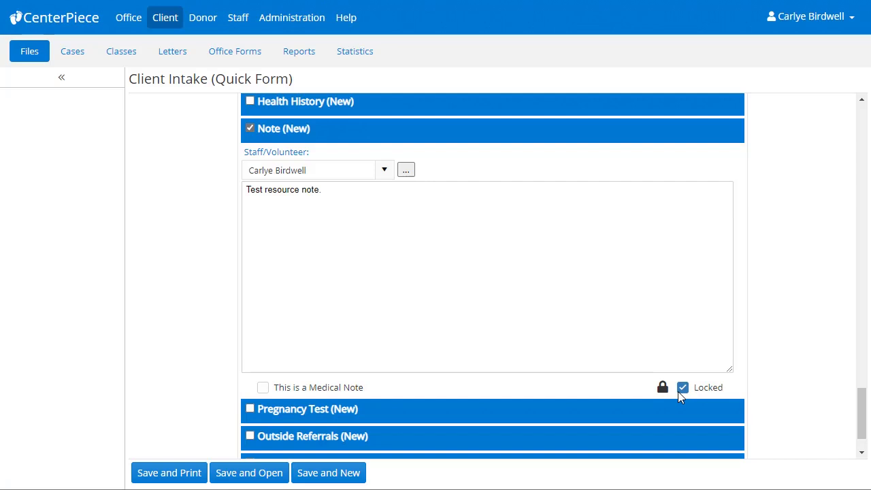
scroll(678, 391, "down", 2)
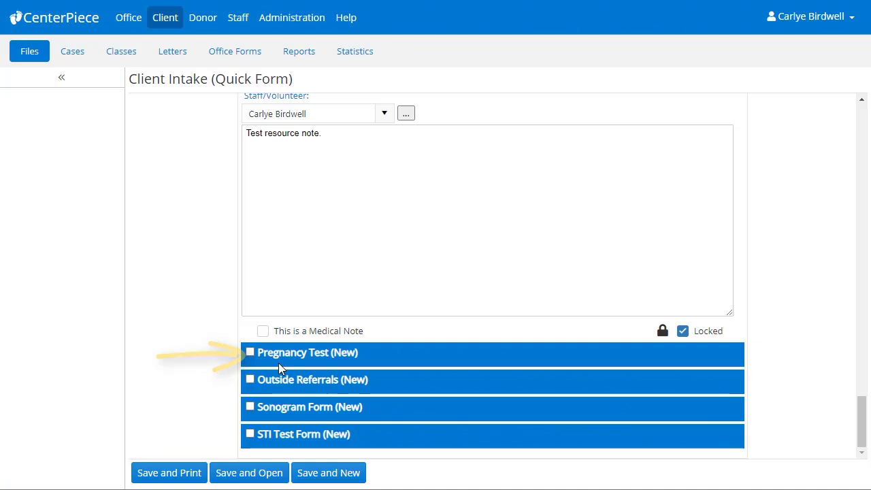
- Add a Pregnancy Test with last period 1/4/2021 and calculate the due date, 10/11/2021
left_click(250, 353)
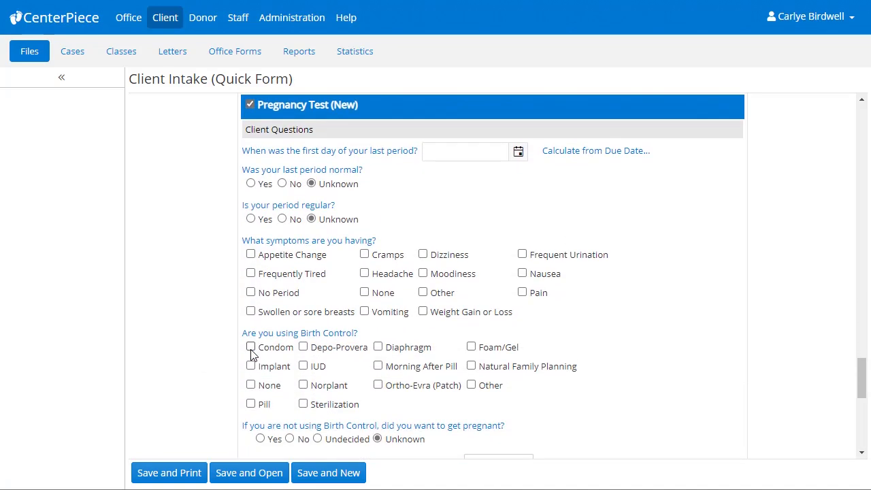
left_click(519, 155)
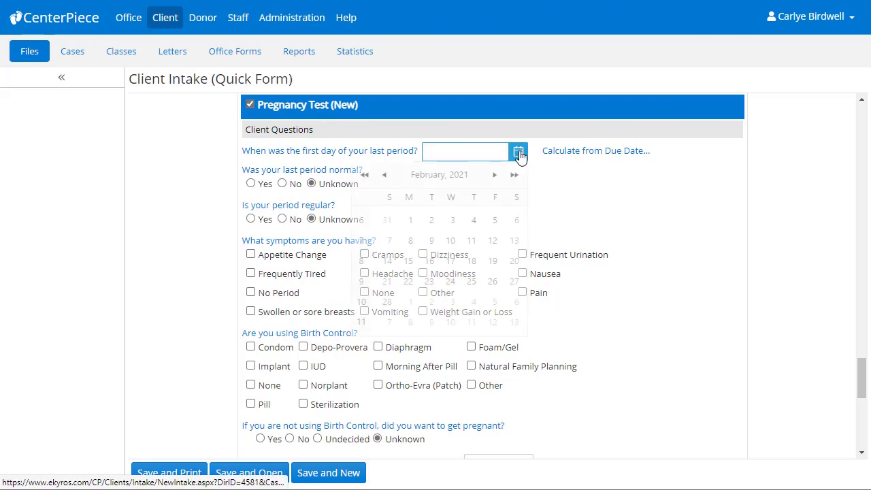
left_click(384, 176)
left_click(408, 241)
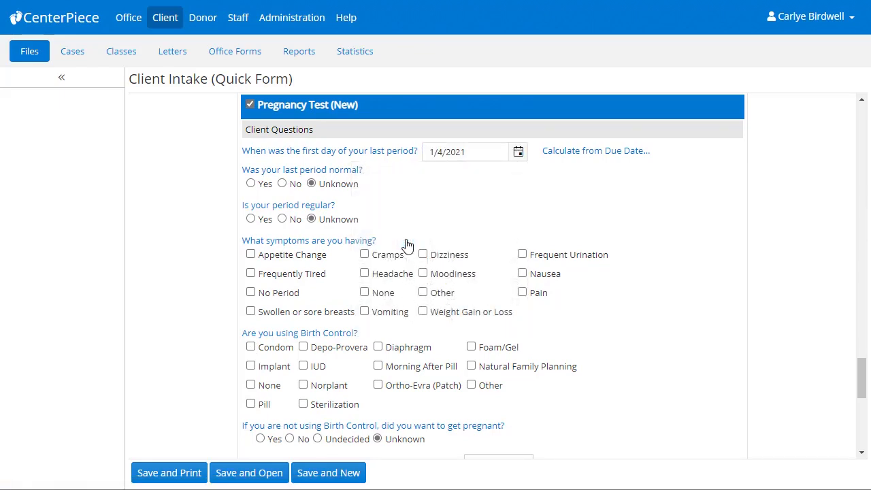
scroll(407, 245, "down", 5)
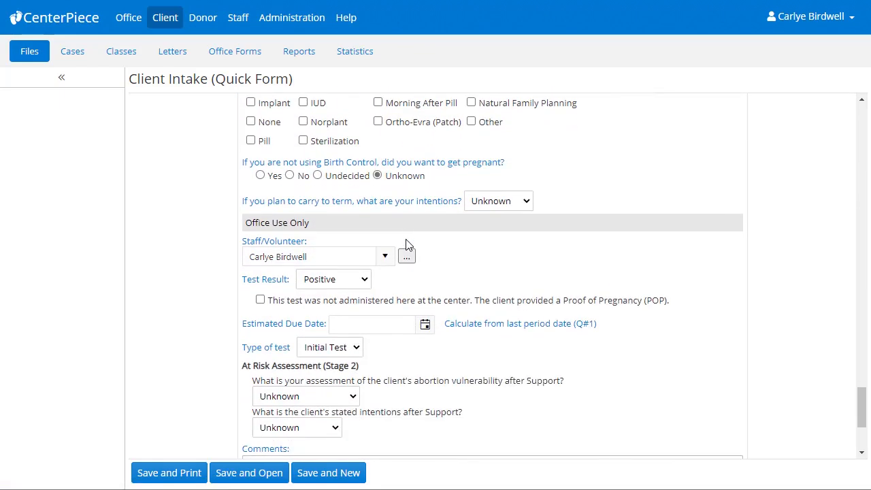
scroll(407, 245, "down", 1)
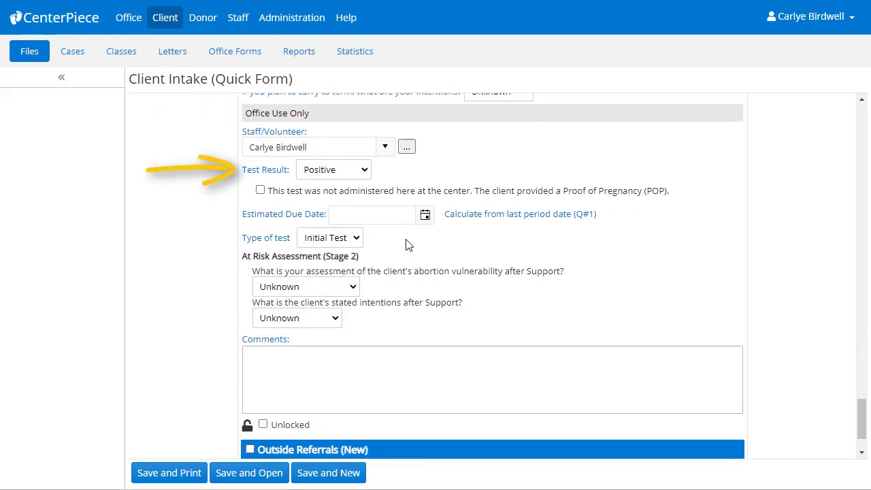
left_click(476, 219)
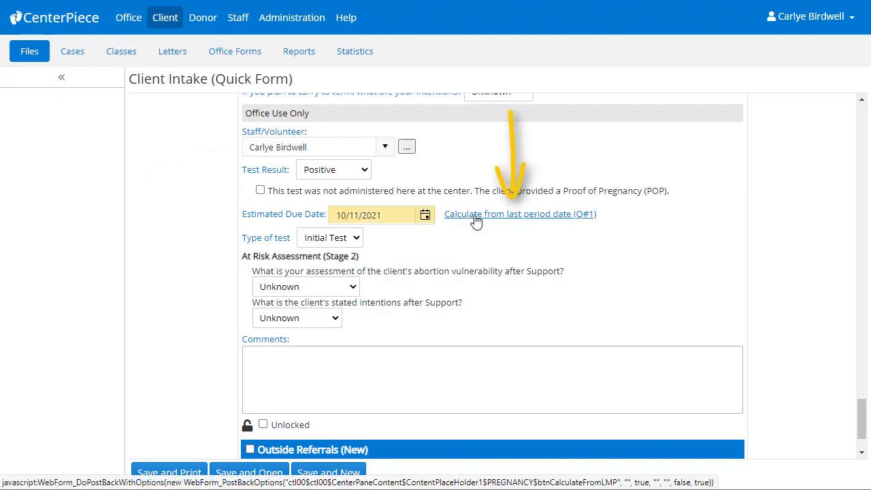
- Set Stage 2 to Abortion Vulnerable and intentions to Undecided, then lock the pregnancy test
left_click(357, 289)
left_click(352, 356)
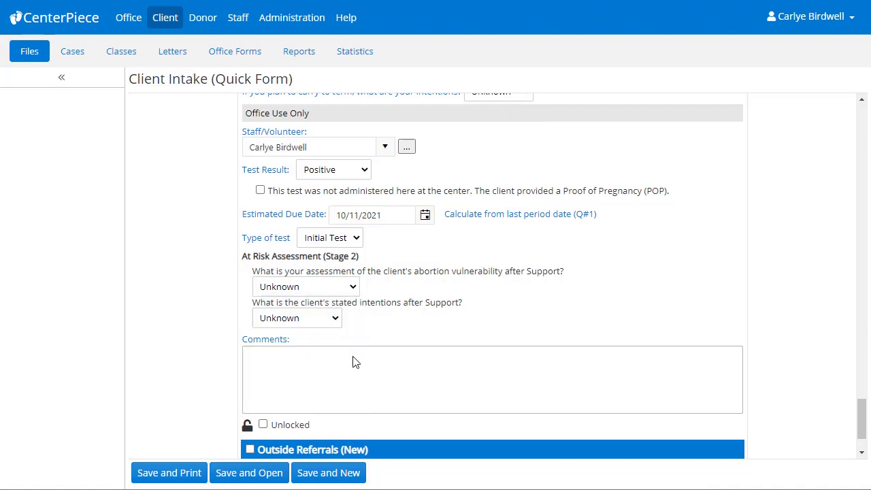
left_click(335, 318)
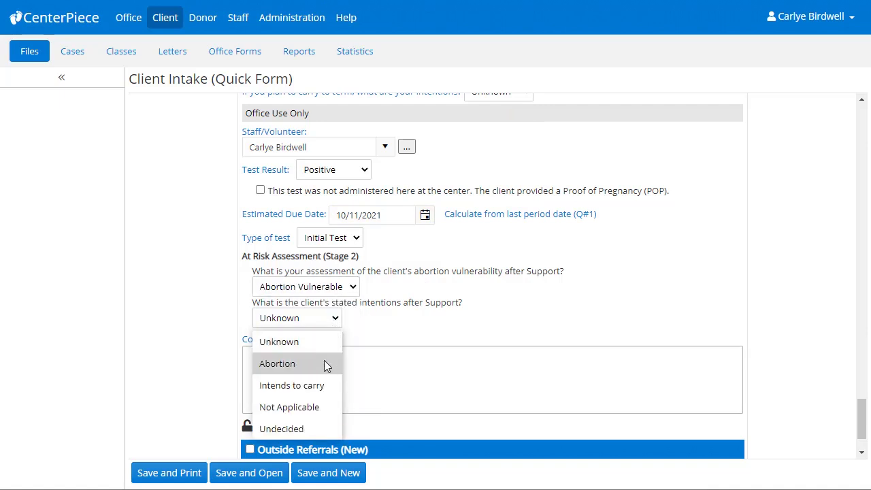
left_click(324, 427)
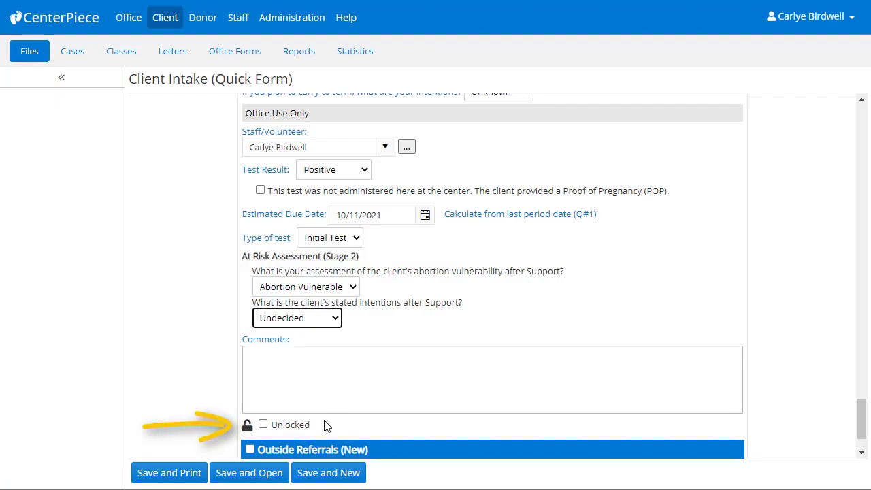
left_click(263, 425)
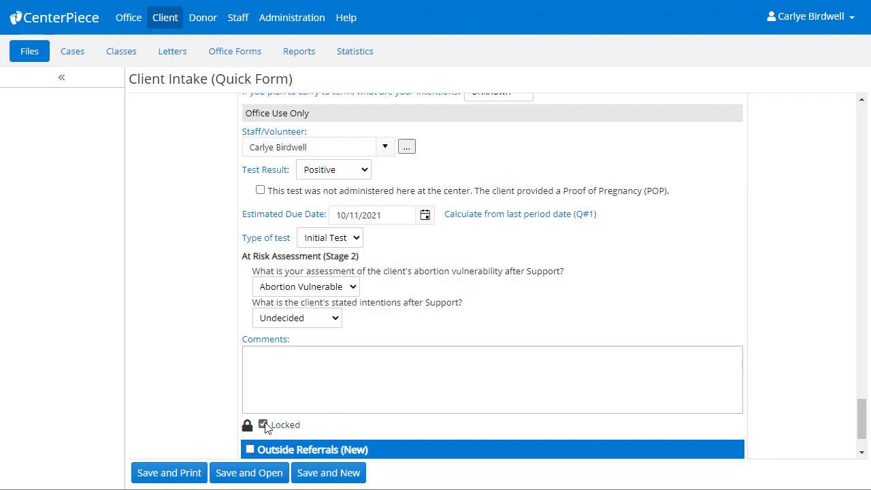
scroll(265, 425, "down", 1)
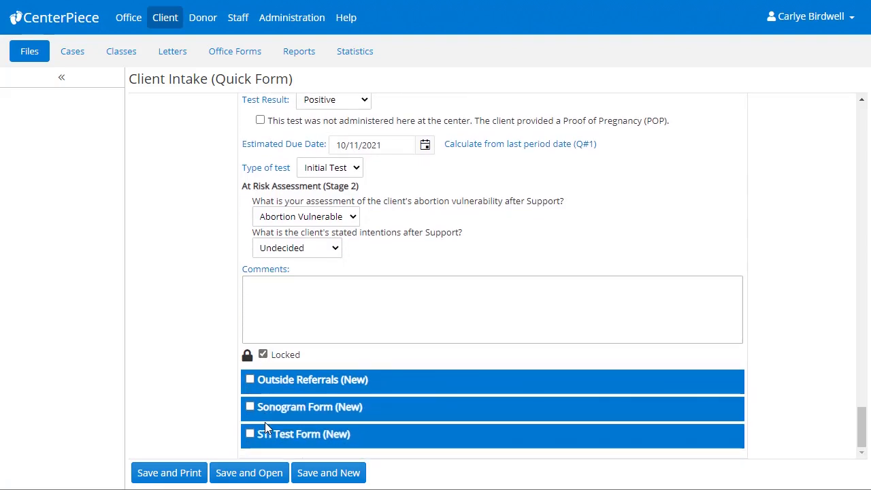
- Add an Outside Referrals section with the second listed physician ticked as the referral type
left_click(250, 380)
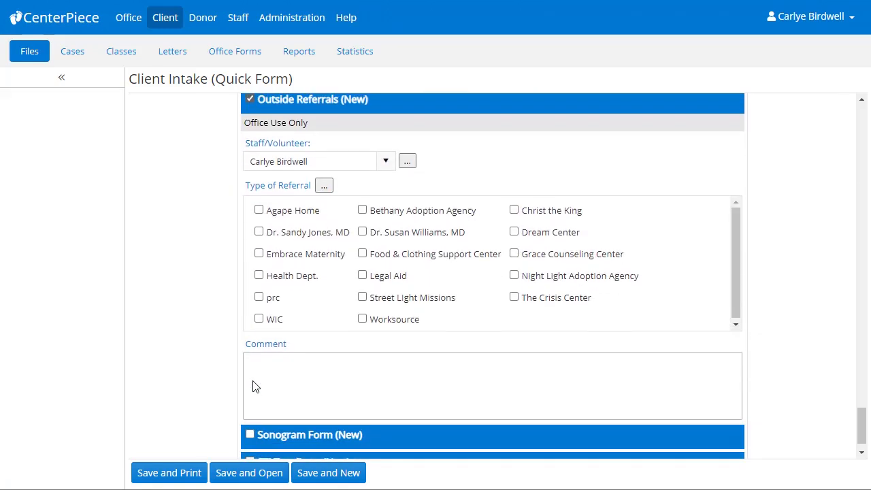
left_click(363, 227)
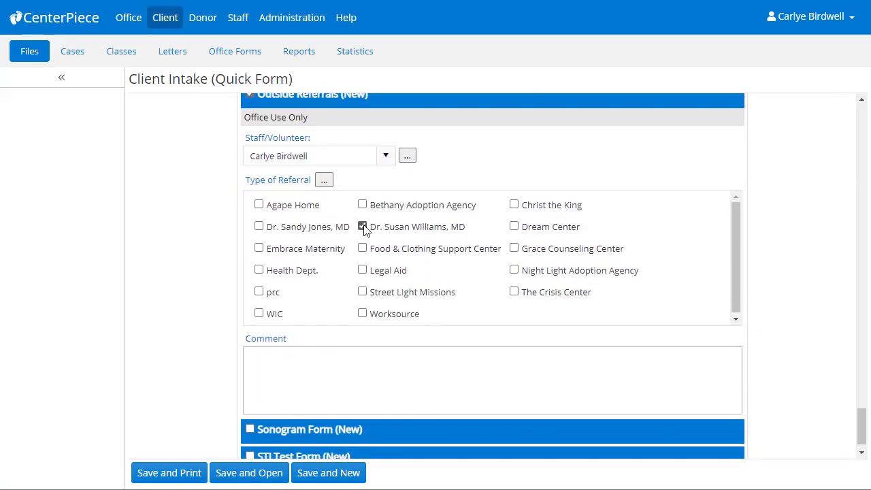
scroll(362, 252, "down", 2)
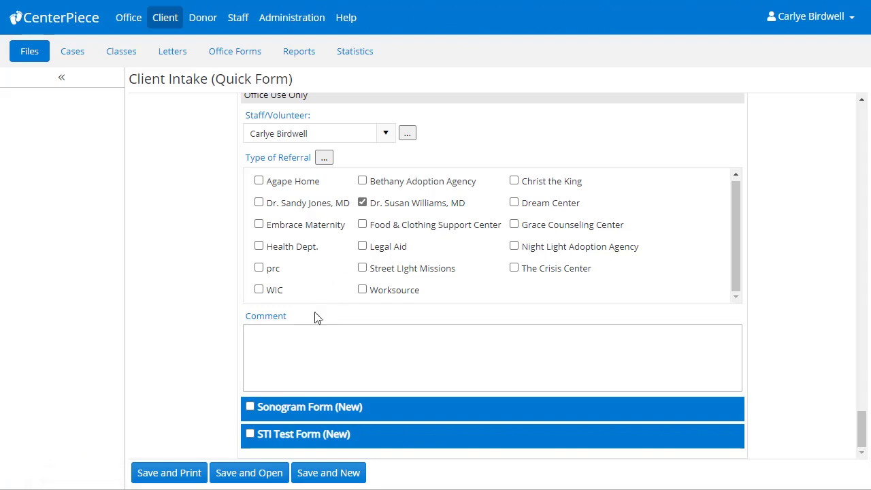
- Save the intake, open the client's file and show its Activity tab
left_click(266, 473)
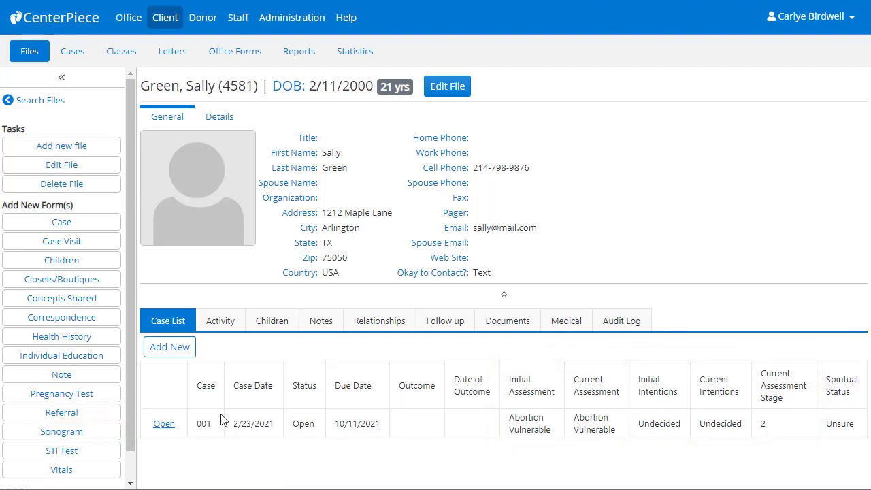
left_click(220, 322)
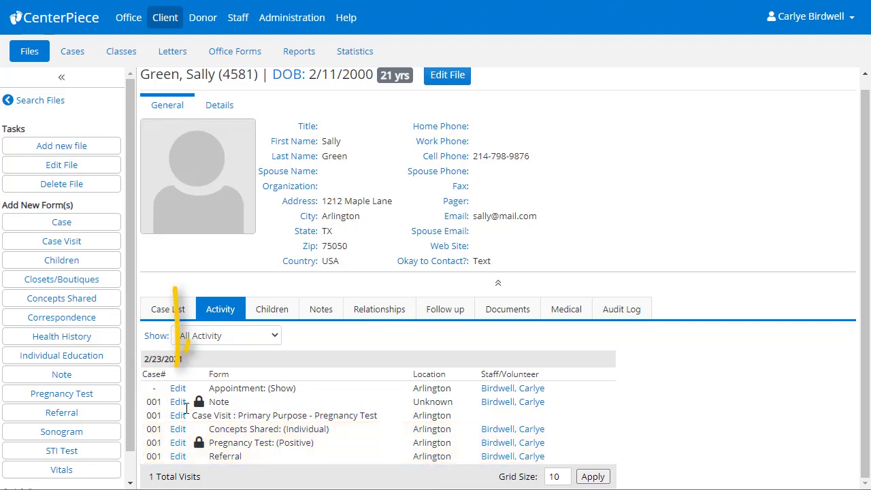
left_click(178, 443)
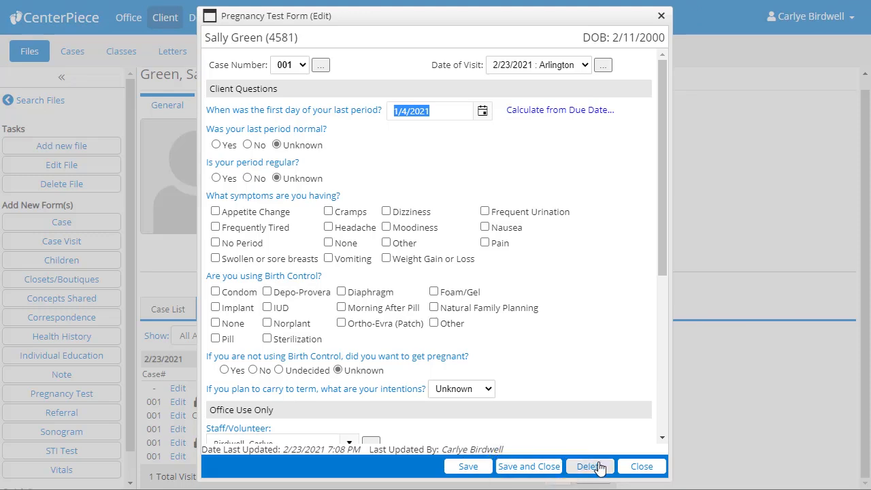
left_click(629, 468)
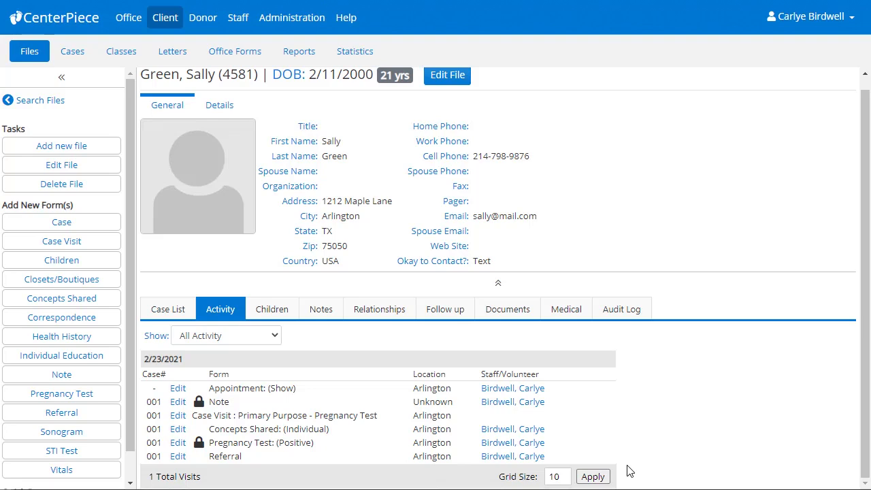
- Attach the HIPAA and Request for Services PDFs in the Documents tab and save them
left_click(533, 315)
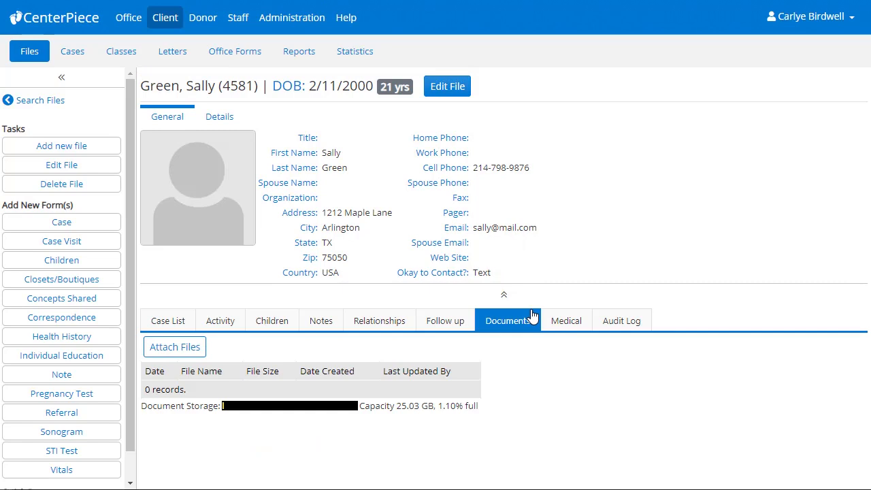
left_click(175, 348)
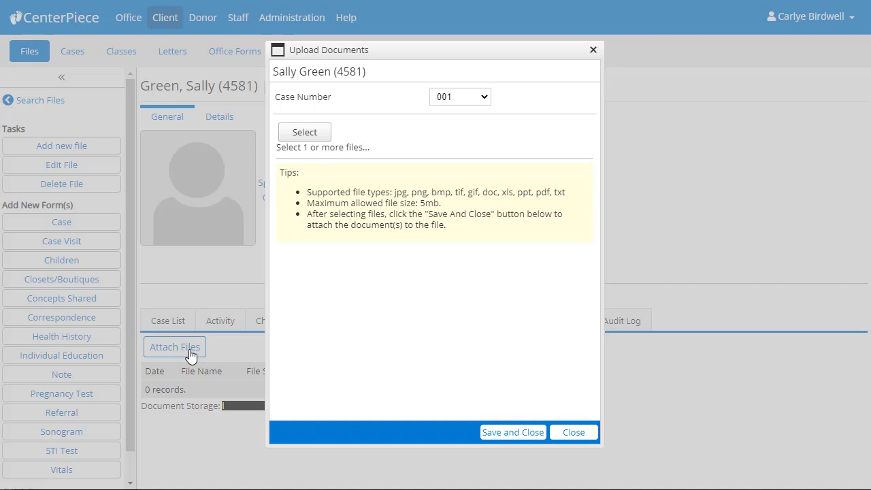
left_click(304, 132)
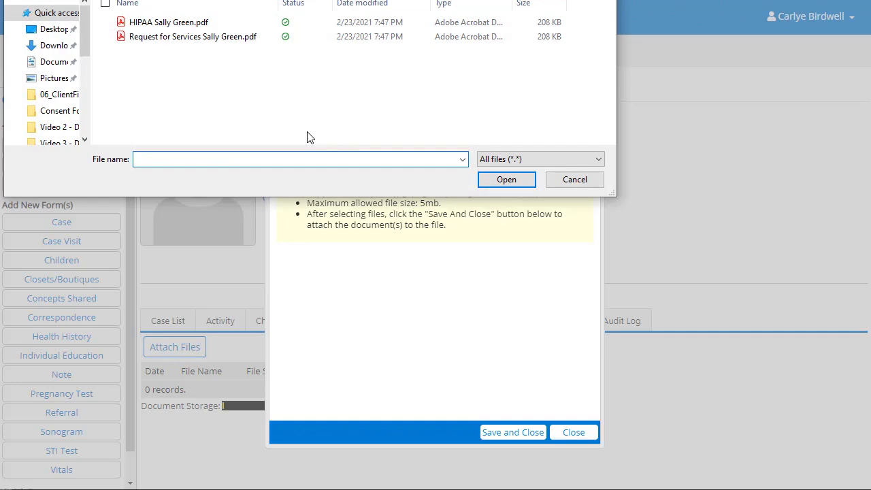
left_click(197, 24)
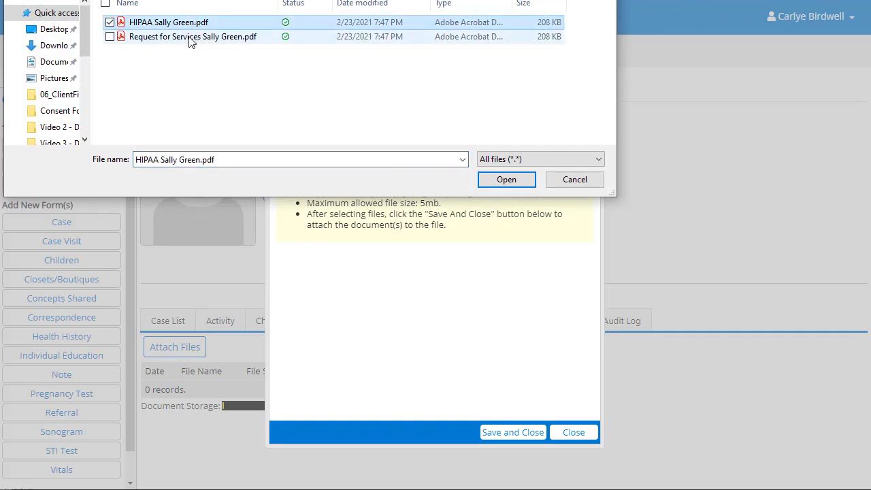
left_click(191, 39, "ctrl")
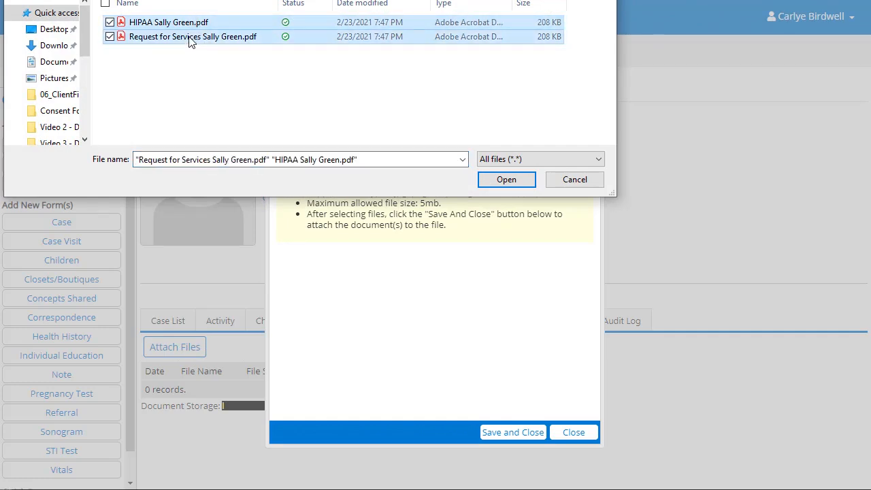
left_click(515, 181)
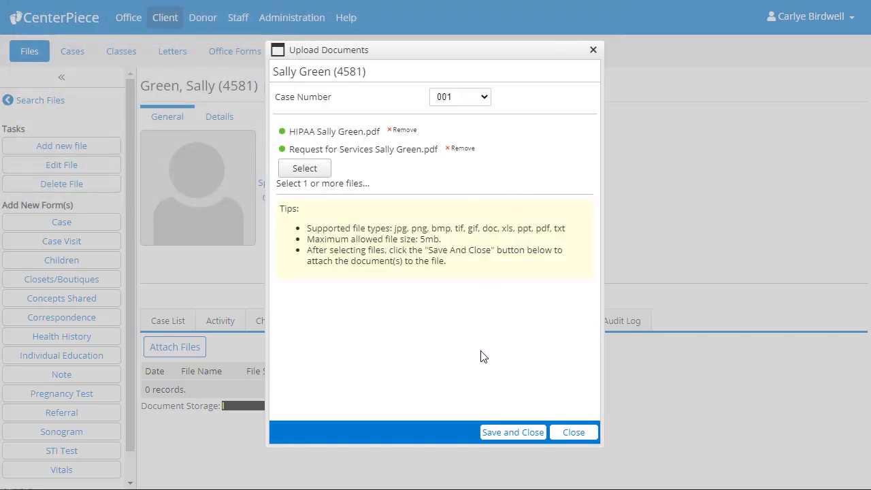
left_click(496, 433)
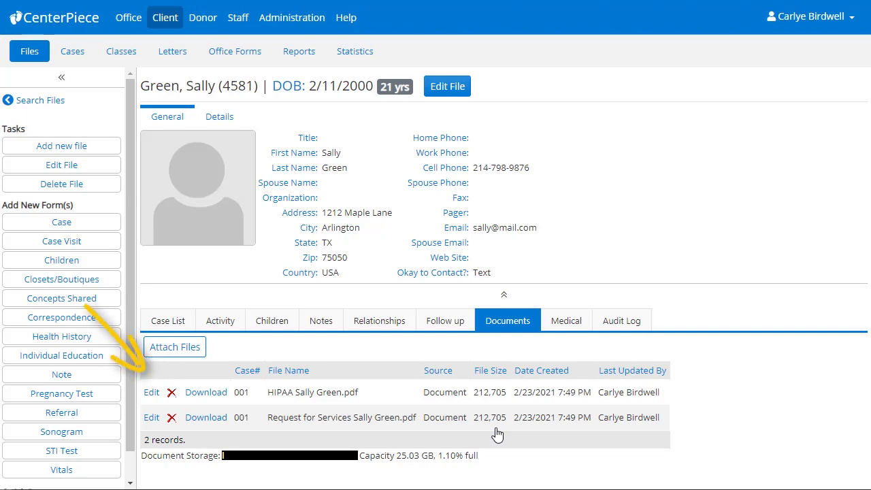
- View the Request for Services PDF in Acrobat Reader, then close Acrobat
left_click(194, 417)
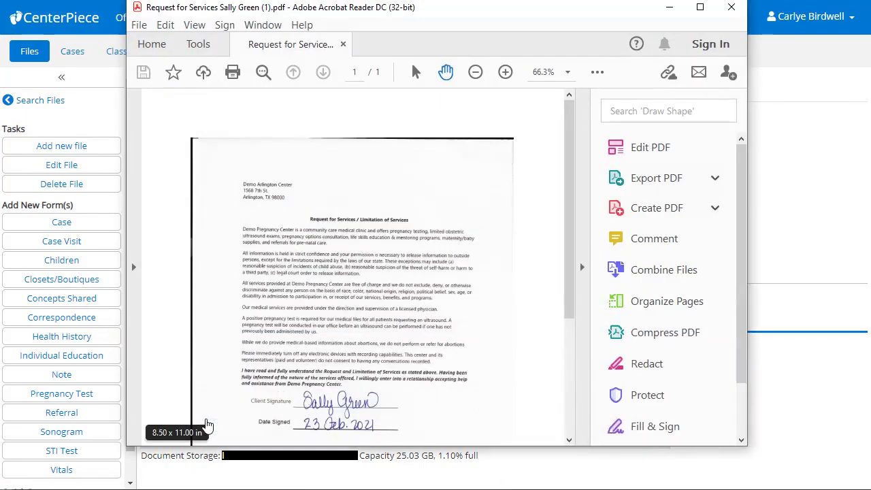
left_click(582, 268)
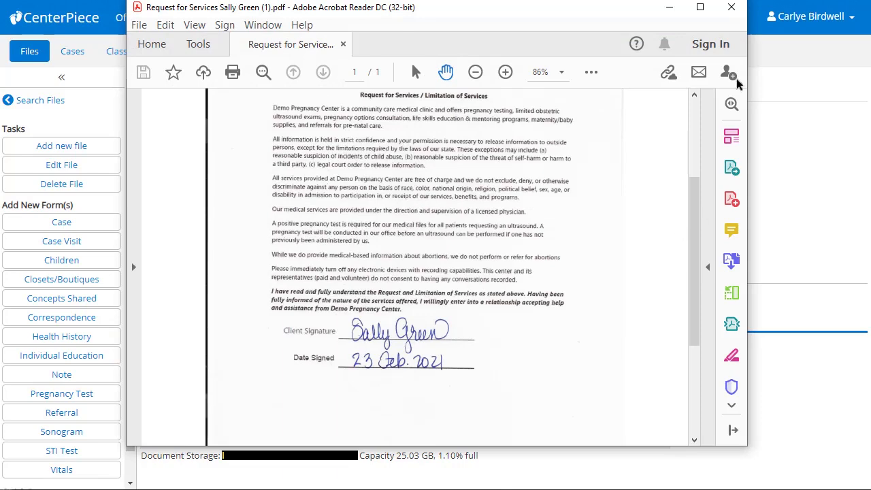
left_click(731, 8)
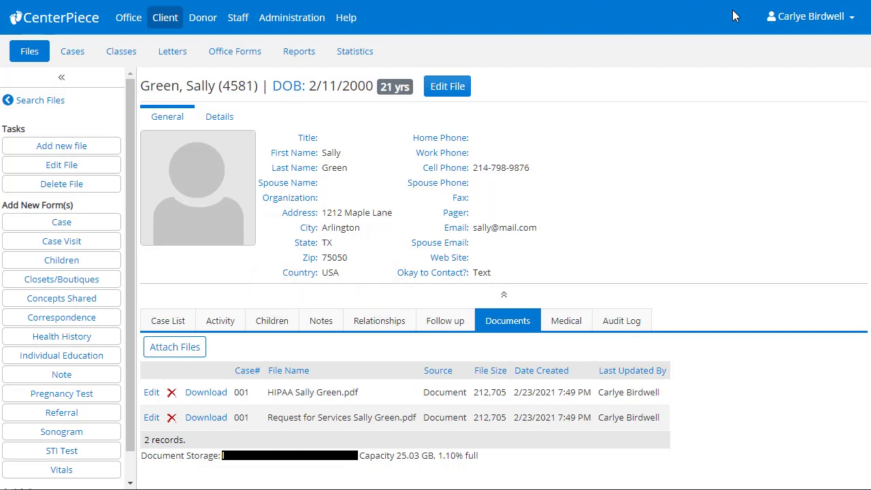
- Go to the Office Scheduler, hide the Tasks sidebar, and edit the 3:30 PM appointment
left_click(350, 21)
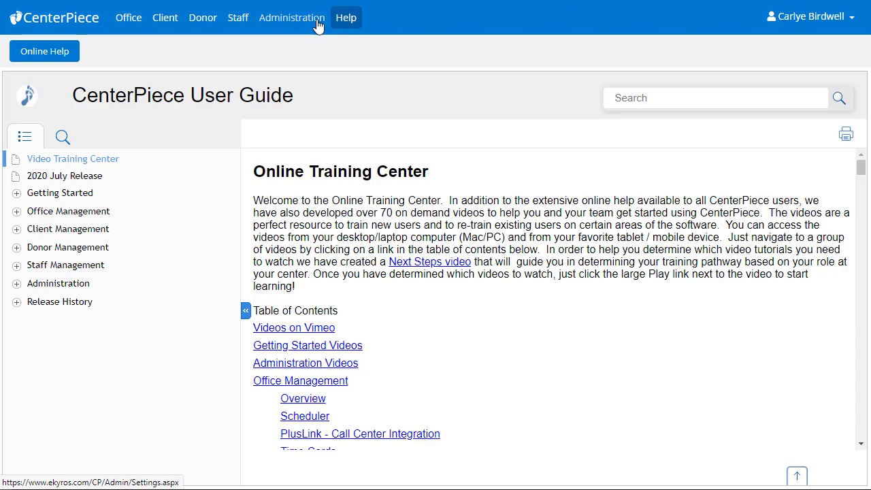
left_click(136, 22)
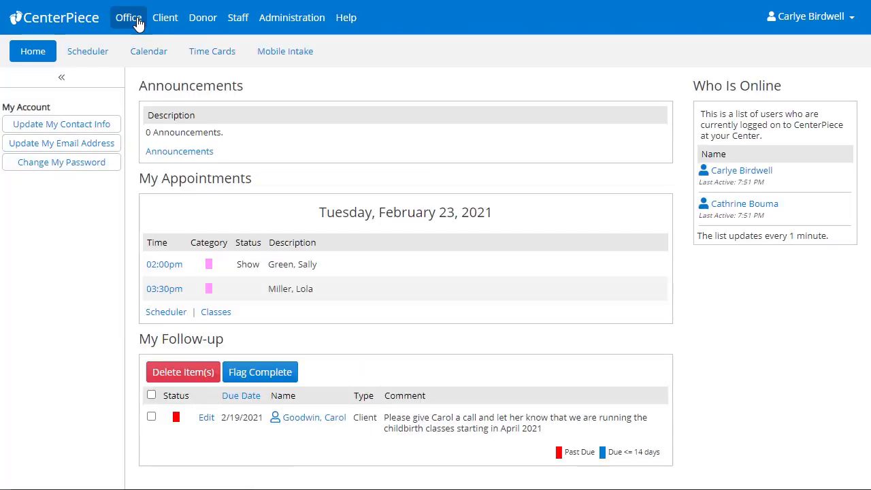
left_click(88, 54)
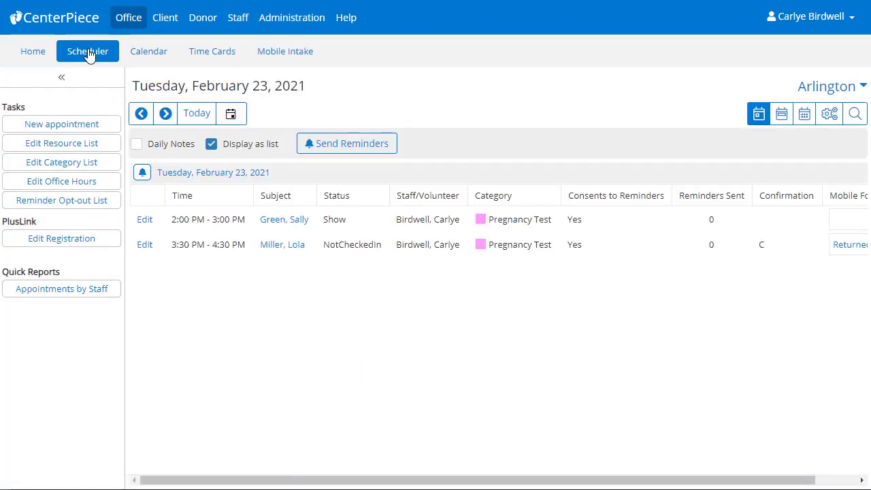
left_click(61, 77)
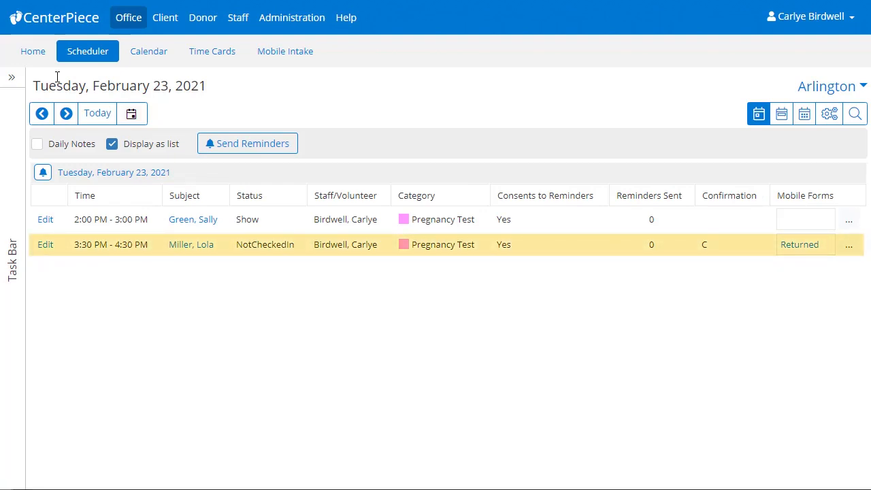
left_click(43, 246)
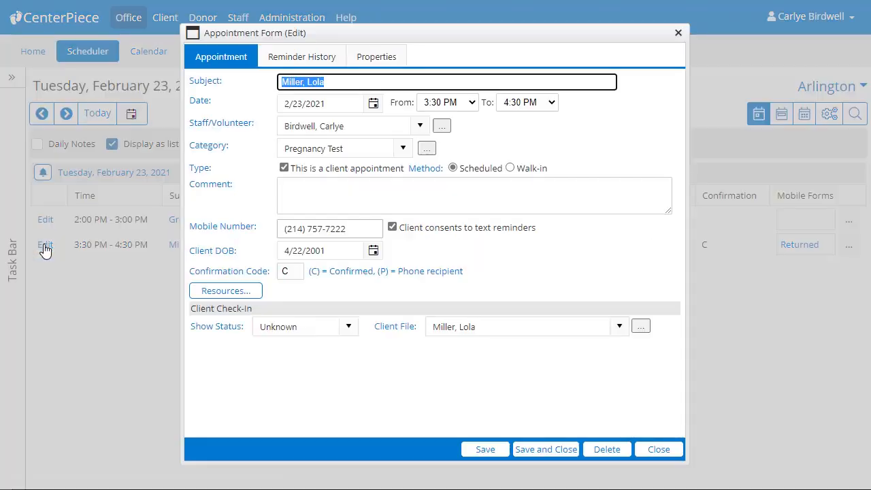
- Set the 3:30 PM appointment's Show Status to Show, save, and open its Returned mobile form request
left_click(346, 332)
left_click(342, 368)
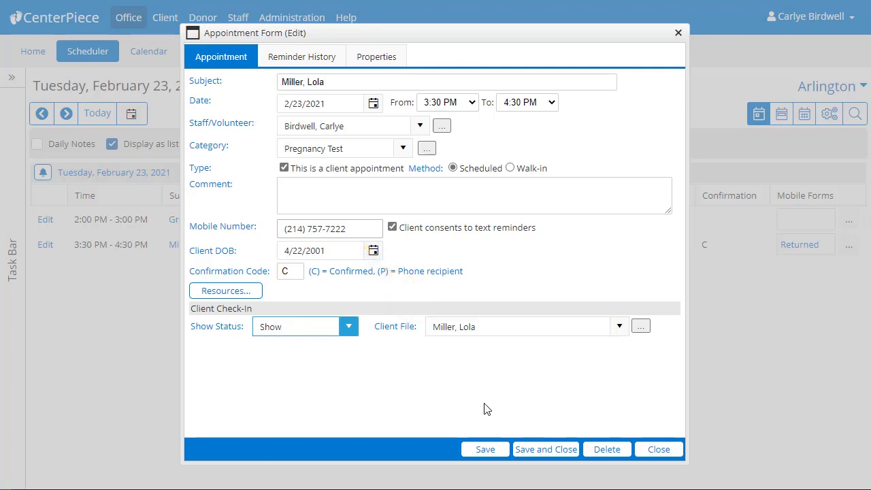
left_click(530, 449)
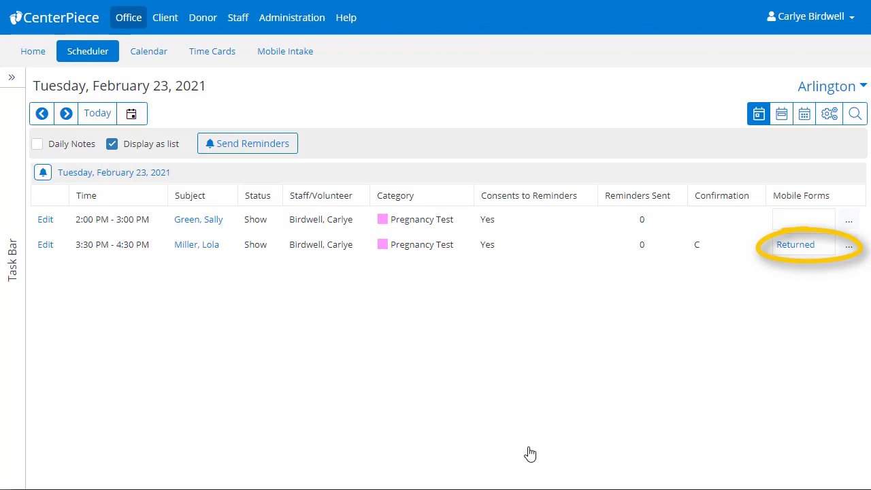
left_click(796, 248)
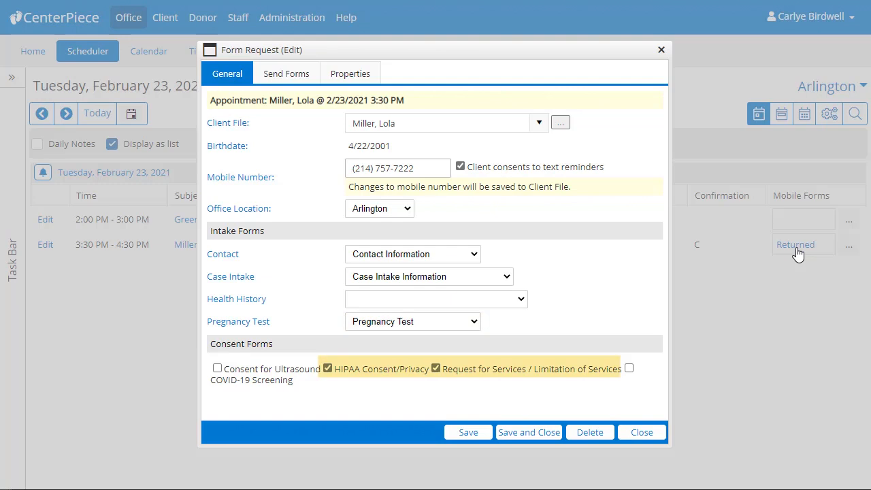
- Close the Form Request (Edit) dialog to return to the Scheduler list
left_click(658, 439)
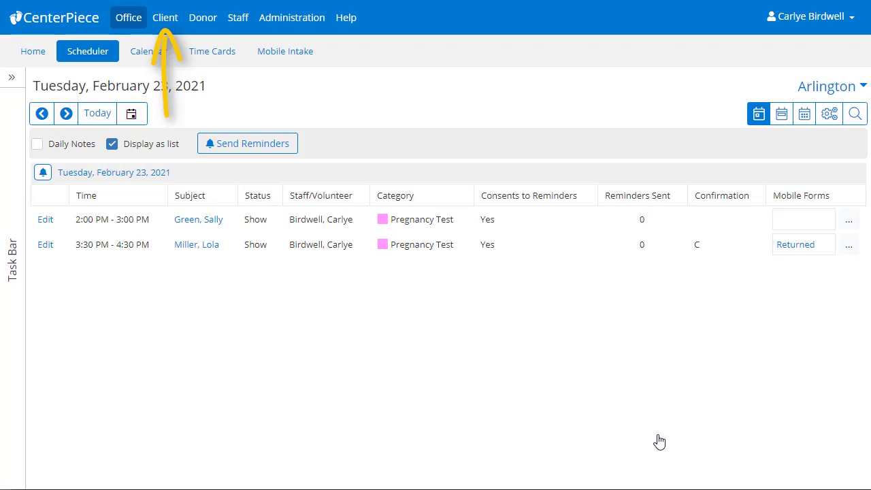
- On the Mobile Intake list, expand the returned 3:30 PM intake to show its five forms
left_click(310, 60)
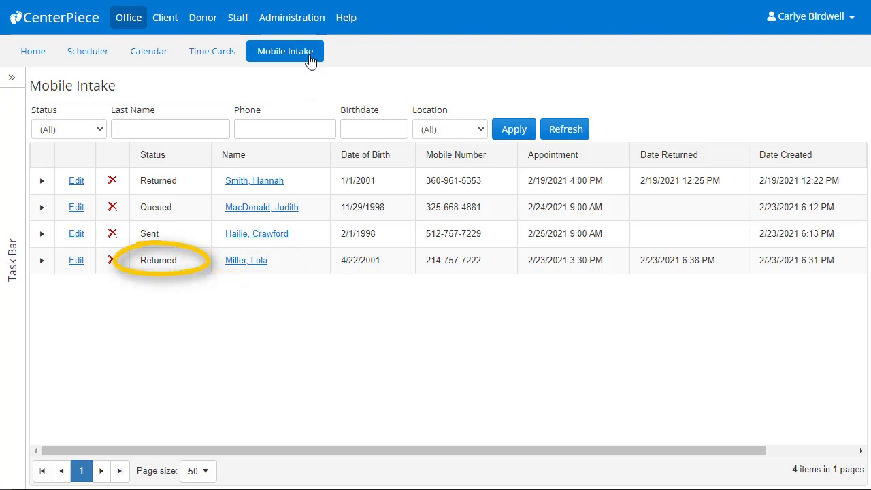
left_click(44, 267)
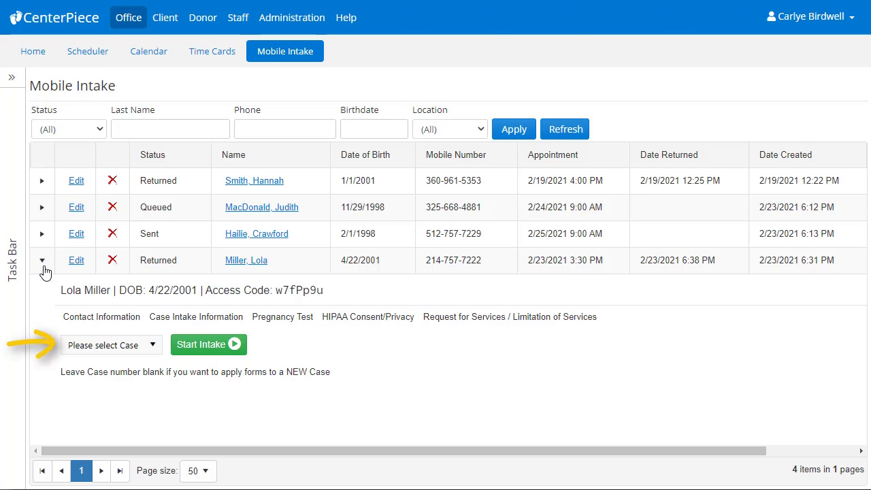
left_click(154, 346)
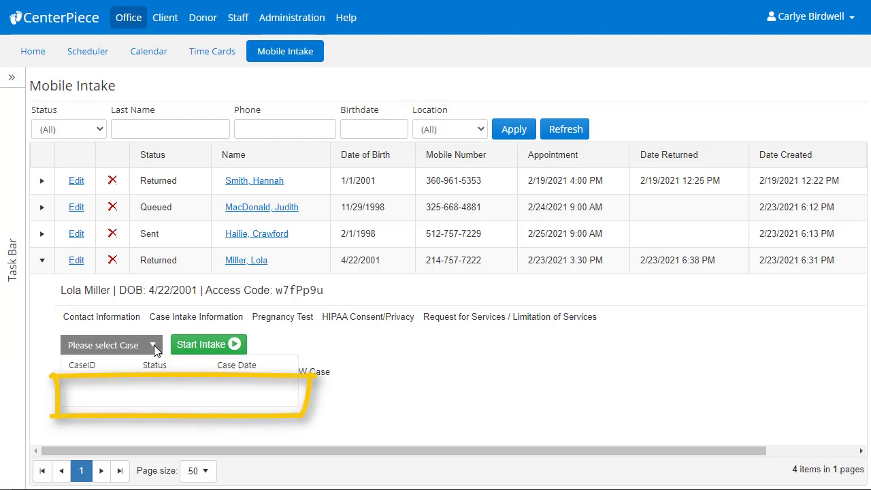
left_click(161, 336)
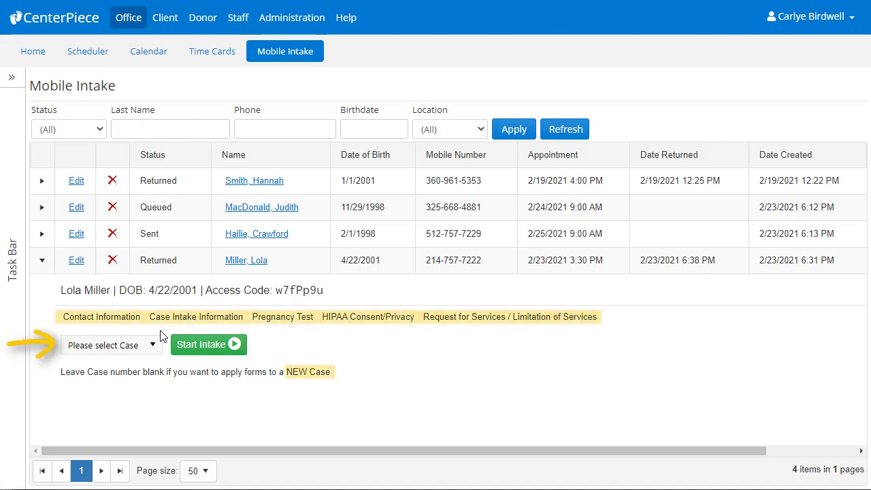
- Start the returned intake as a new case and scroll through the prefilled Quick Form
left_click(190, 347)
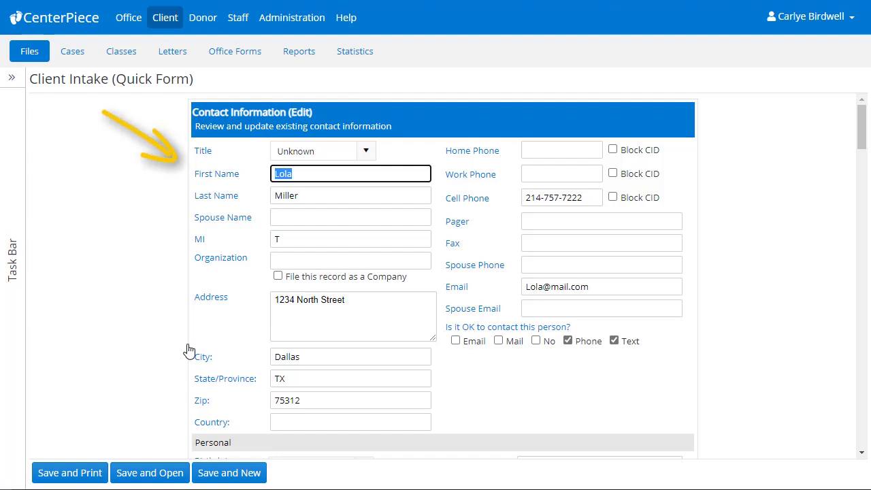
scroll(190, 349, "down", 10)
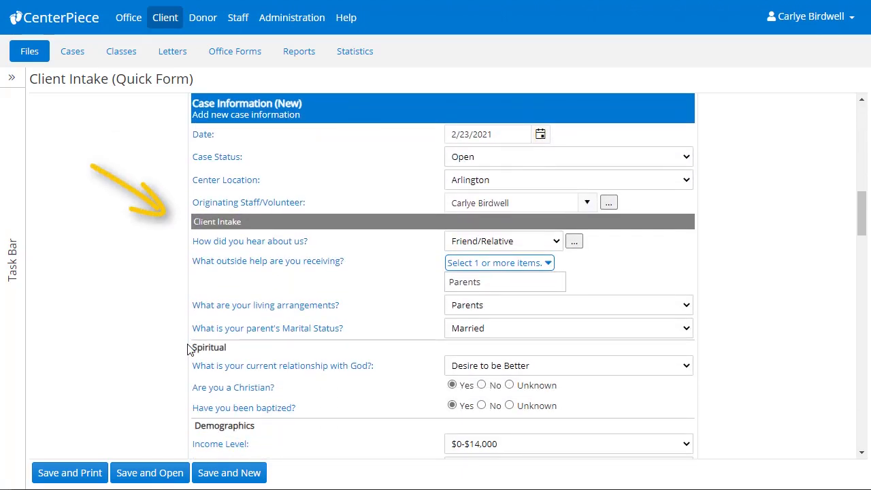
scroll(189, 349, "down", 5)
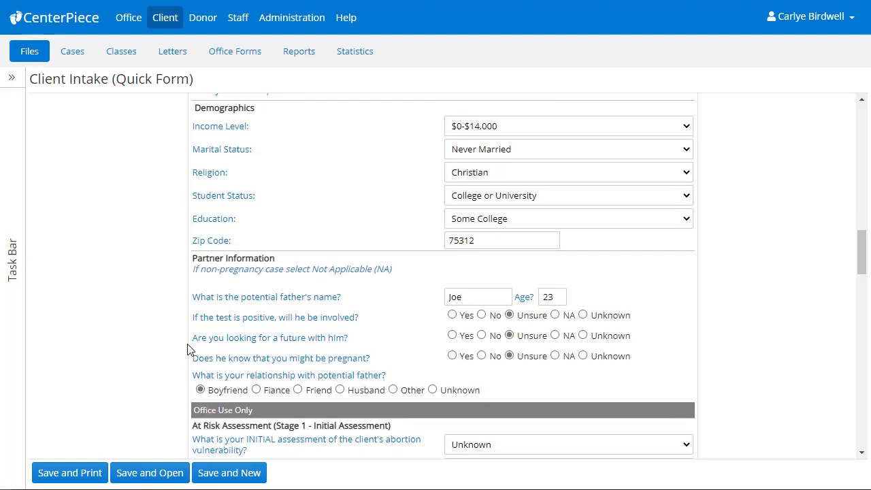
scroll(190, 350, "down", 4)
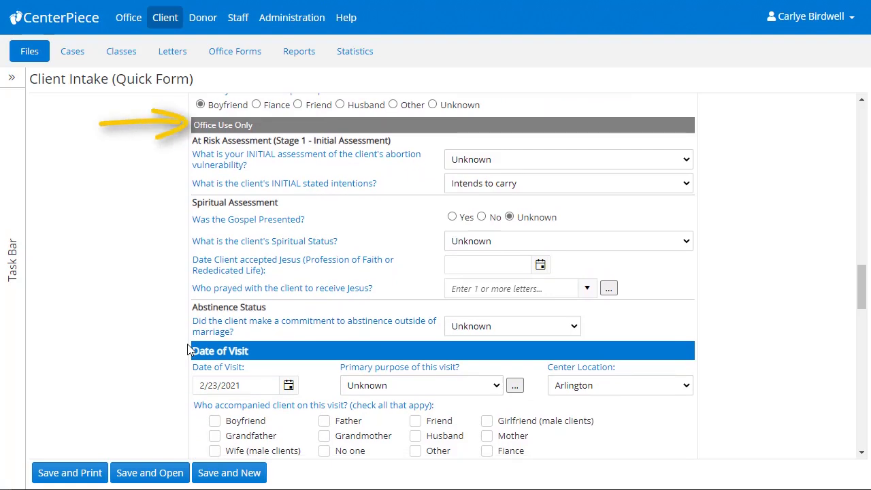
- Set Office Use Only answers to Likely to Carry, Gospel presented Yes, Already a Believer, Made Commitment
left_click(500, 161)
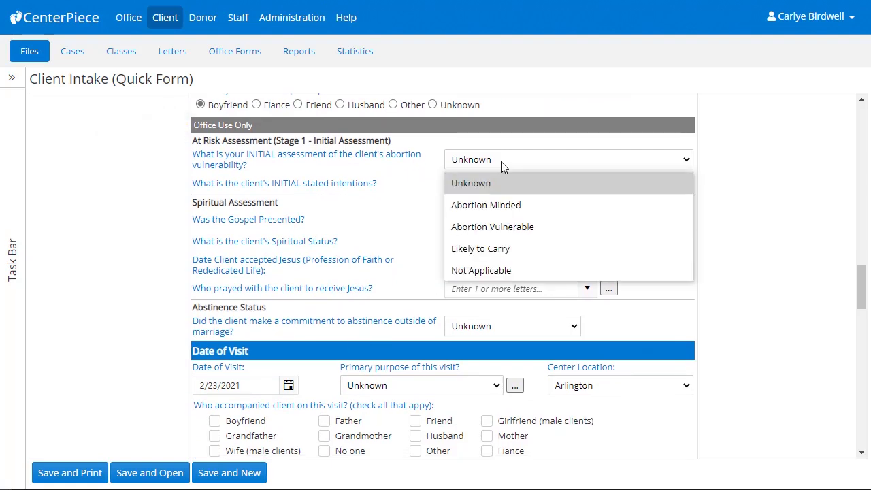
left_click(491, 249)
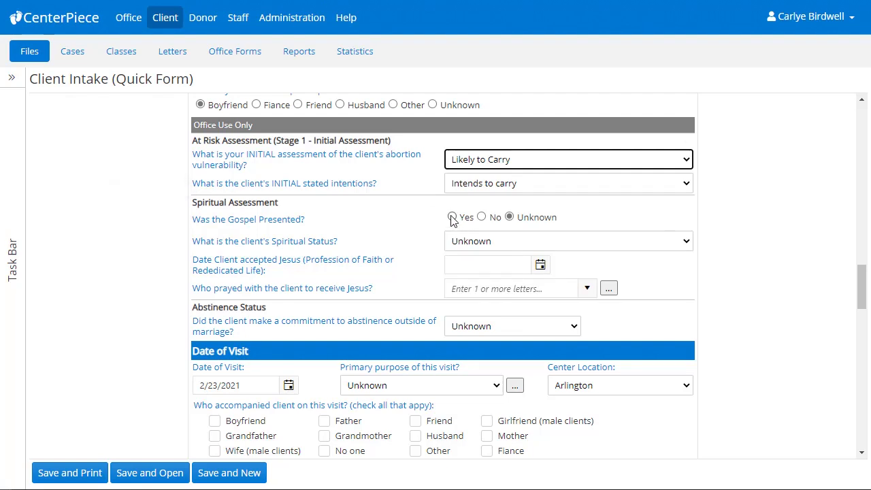
left_click(452, 217)
left_click(459, 244)
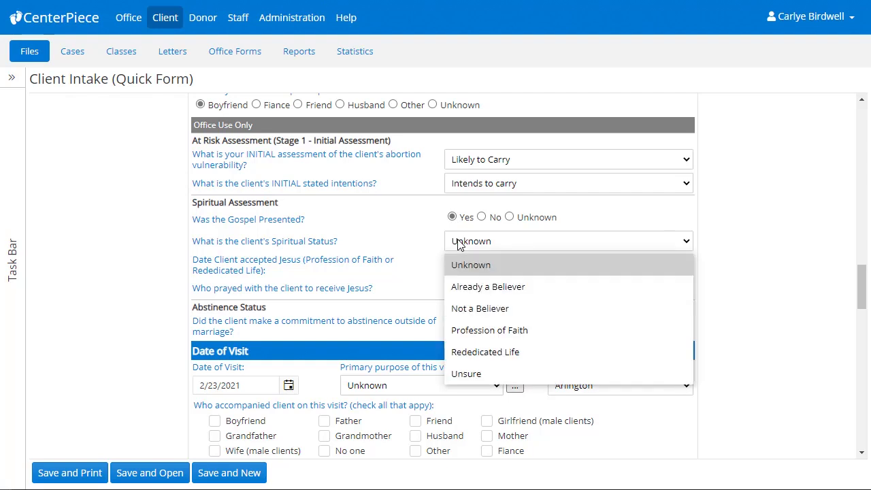
left_click(470, 285)
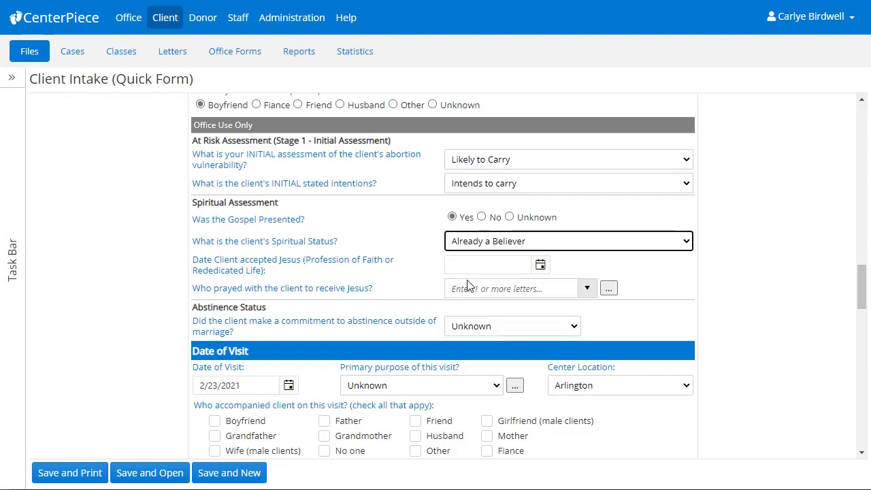
left_click(489, 329)
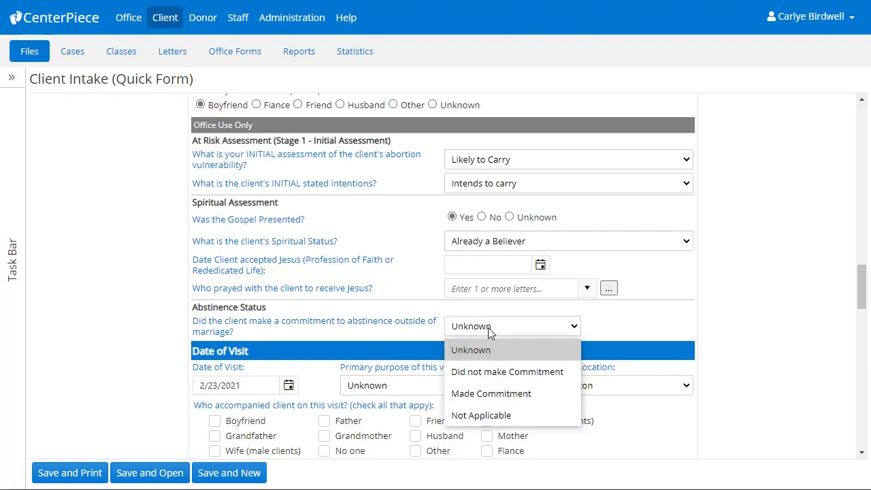
left_click(507, 393)
scroll(509, 396, "down", 3)
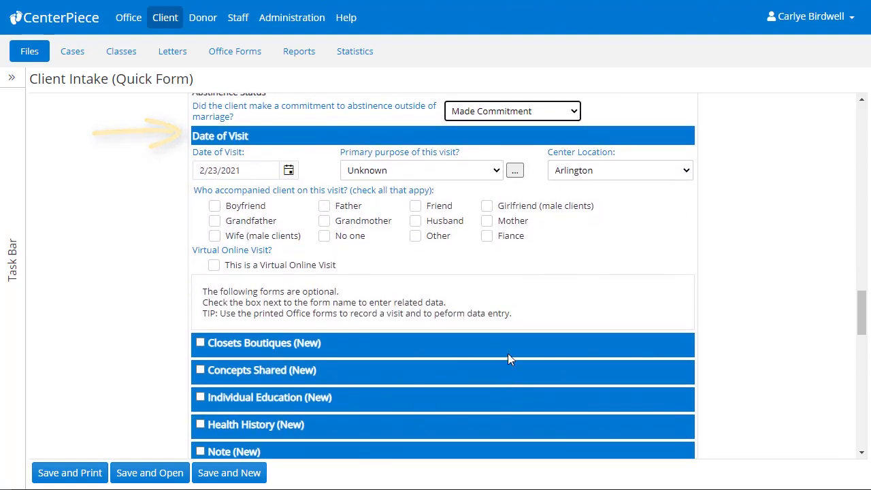
- Set the visit's primary purpose to Pregnancy Test and record that a boyfriend accompanied the client
left_click(480, 174)
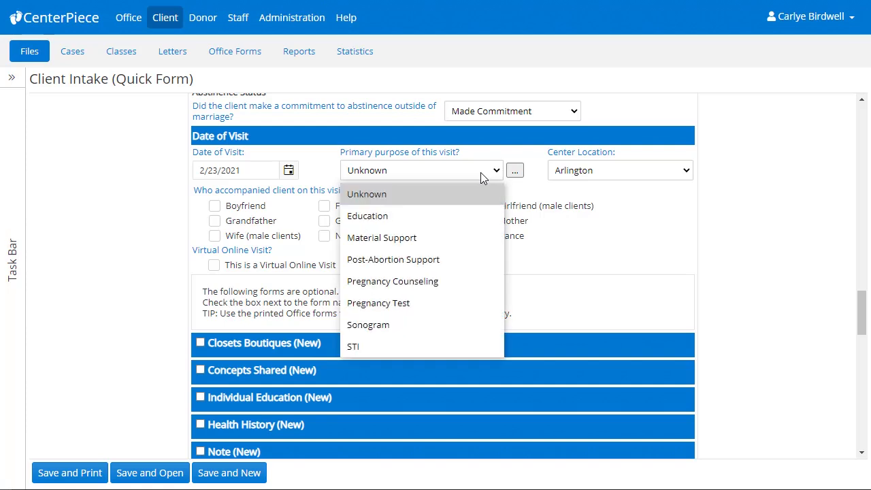
left_click(469, 298)
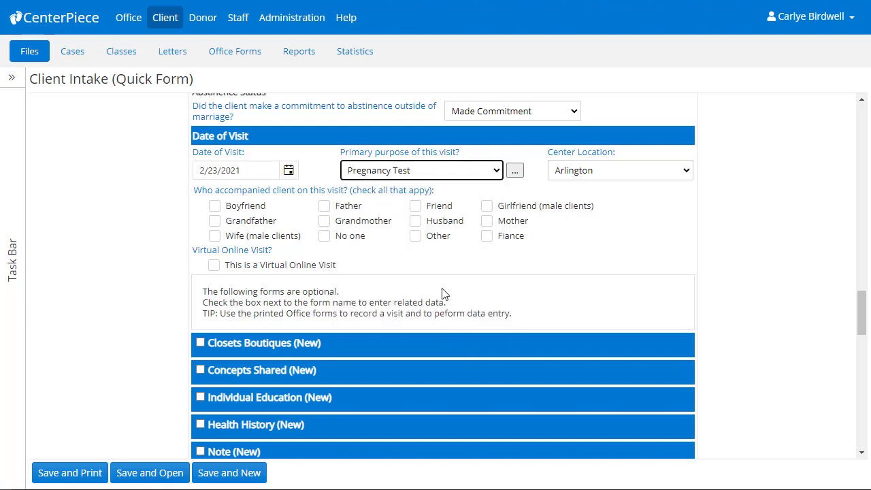
left_click(215, 206)
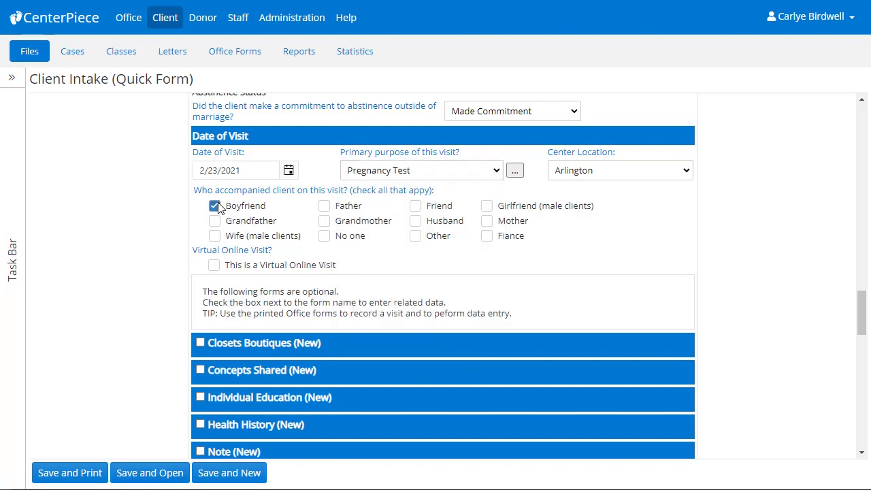
scroll(218, 207, "down", 4)
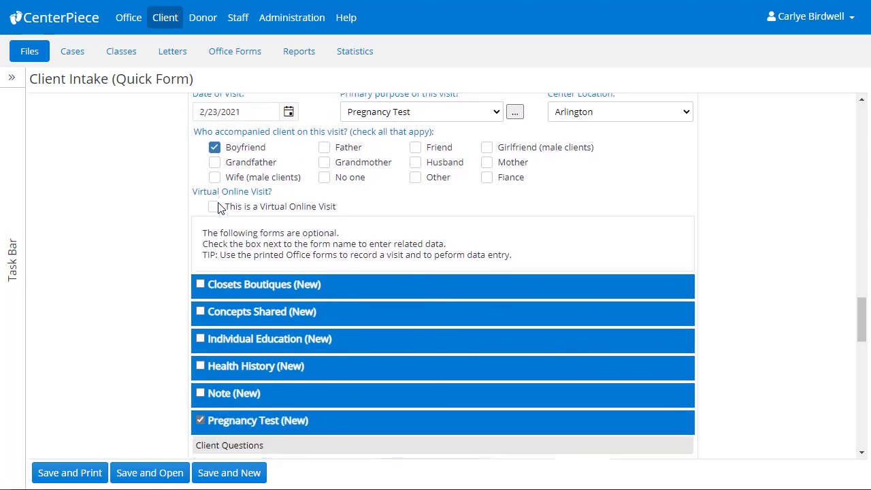
scroll(218, 207, "down", 1)
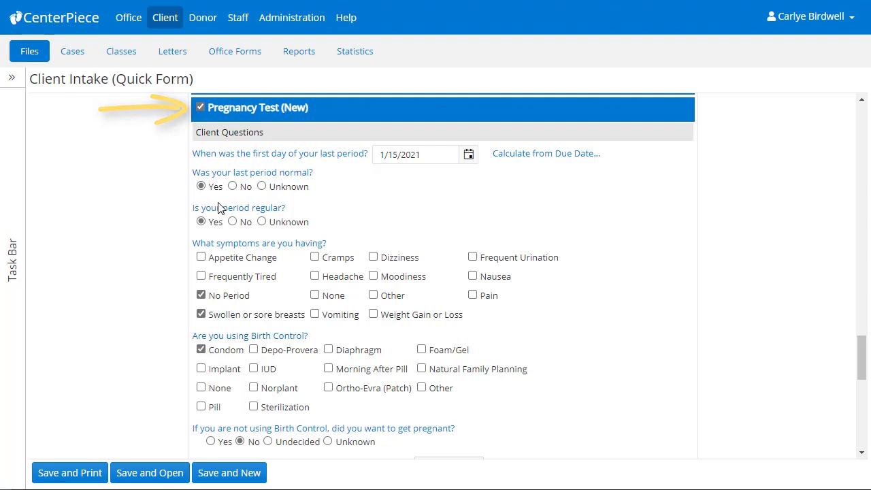
scroll(219, 207, "down", 1)
scroll(218, 202, "down", 3)
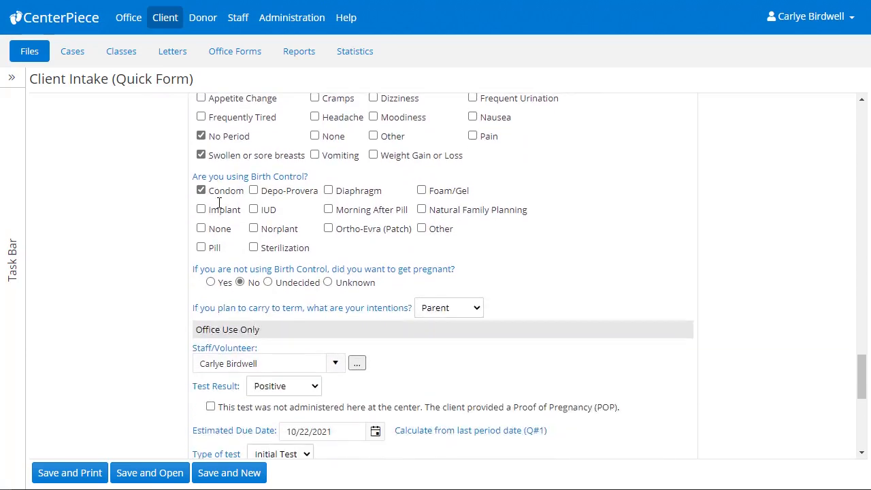
scroll(219, 202, "down", 1)
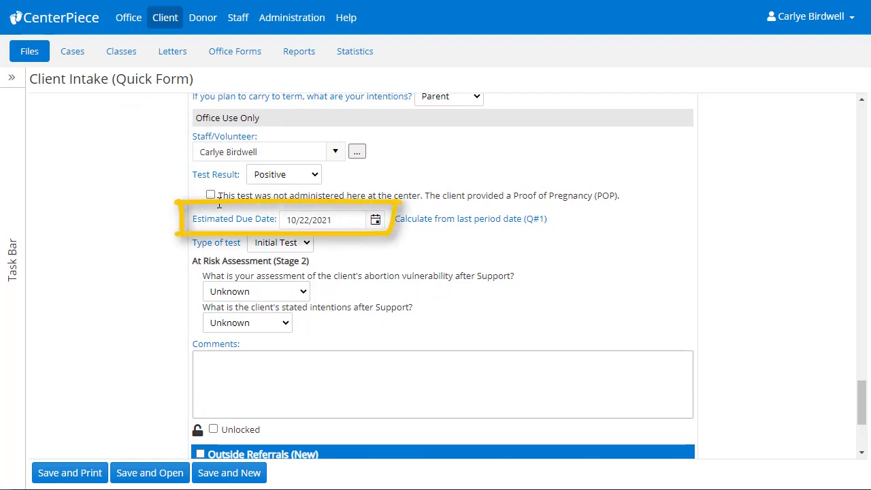
- Set the At Risk Assessment to Likely to Carry and Intends to carry, and lock the pregnancy test
left_click(248, 292)
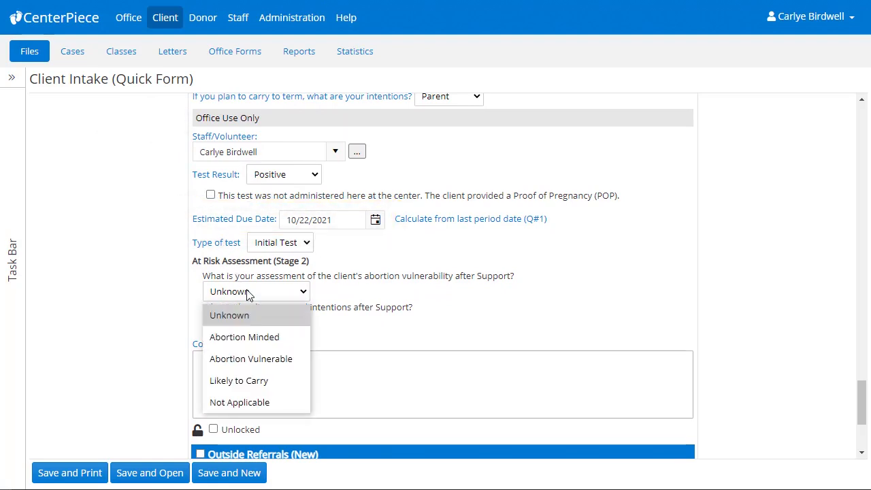
left_click(247, 380)
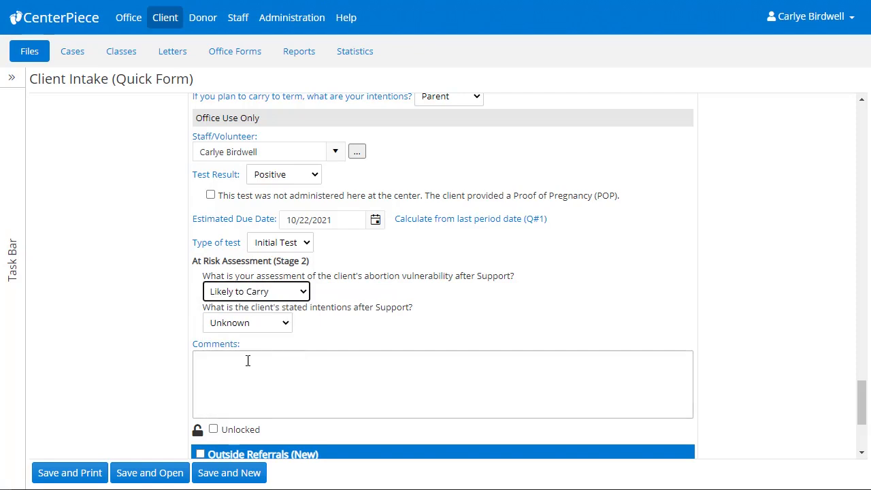
left_click(249, 324)
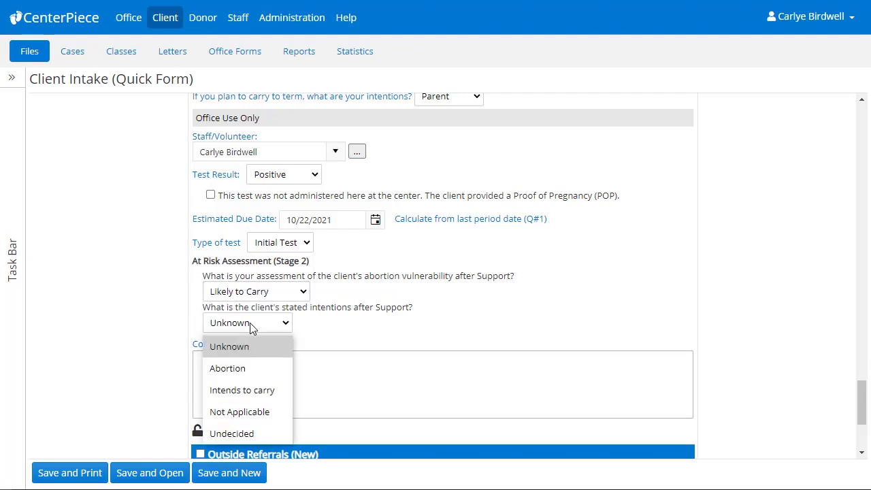
left_click(257, 389)
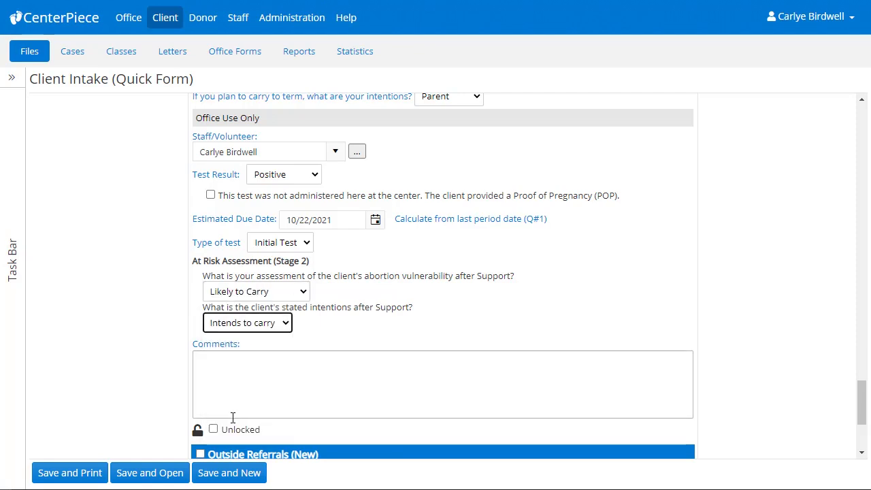
left_click(213, 430)
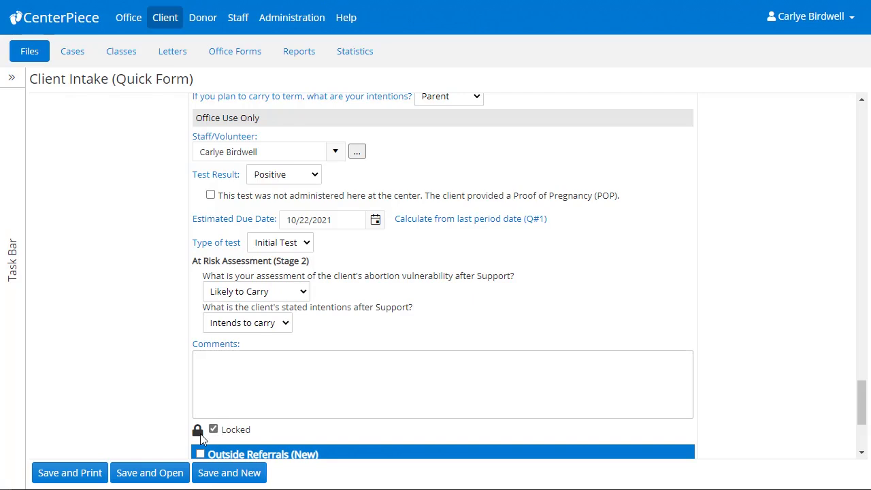
scroll(199, 439, "down", 3)
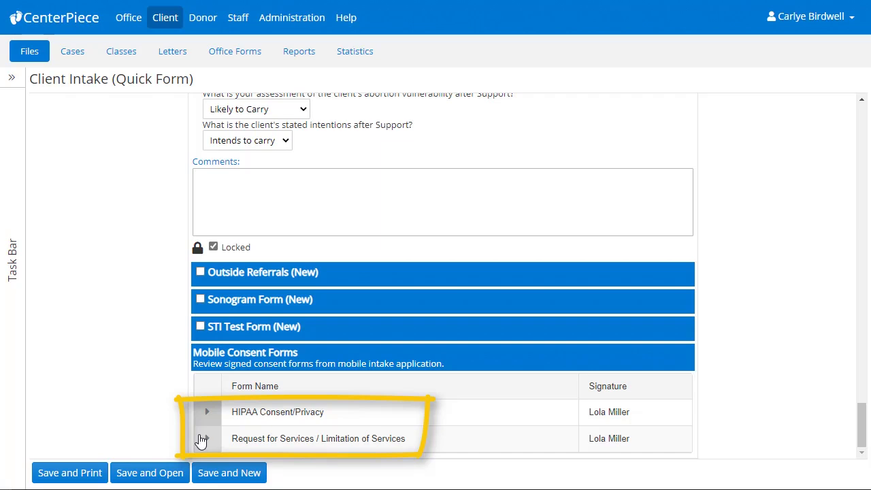
- Expand and read the signed HIPAA Consent/Privacy and Request for Services consent forms
left_click(208, 412)
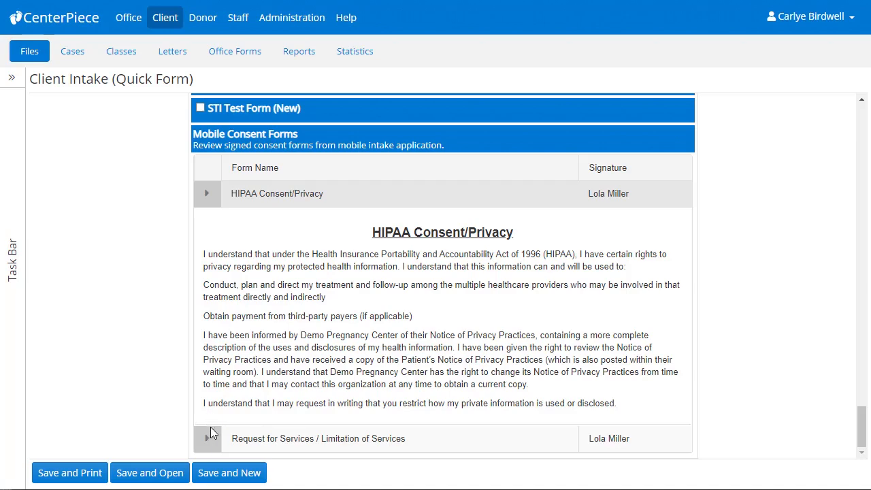
left_click(210, 436)
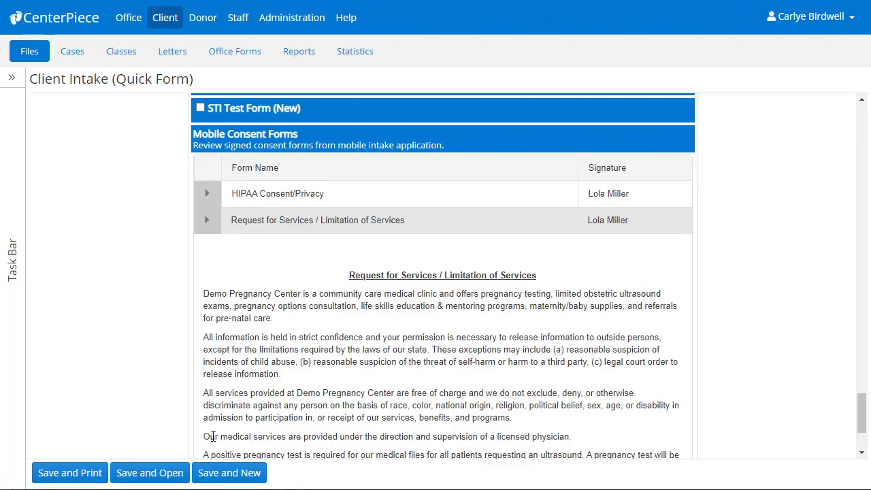
scroll(213, 436, "down", 2)
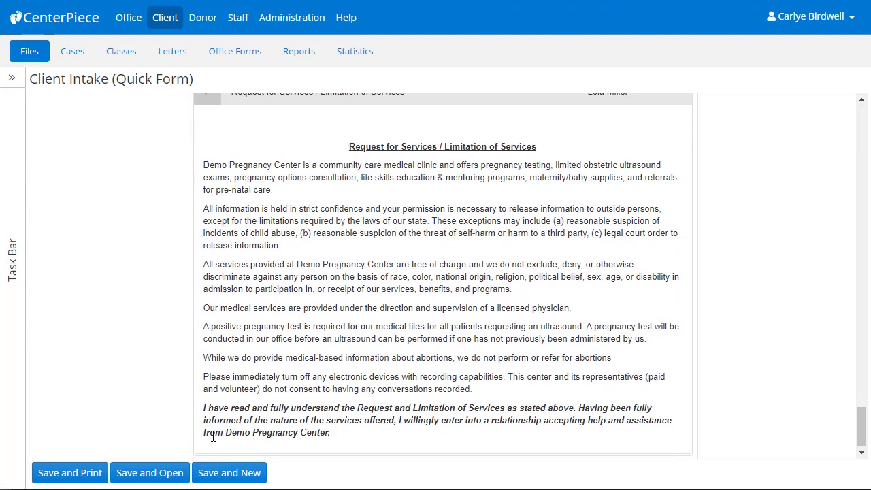
scroll(212, 436, "up", 2)
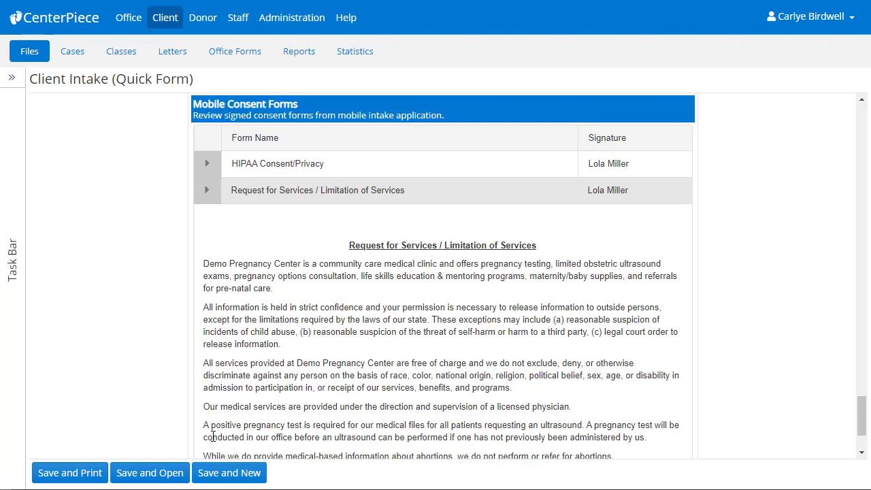
scroll(213, 436, "up", 15)
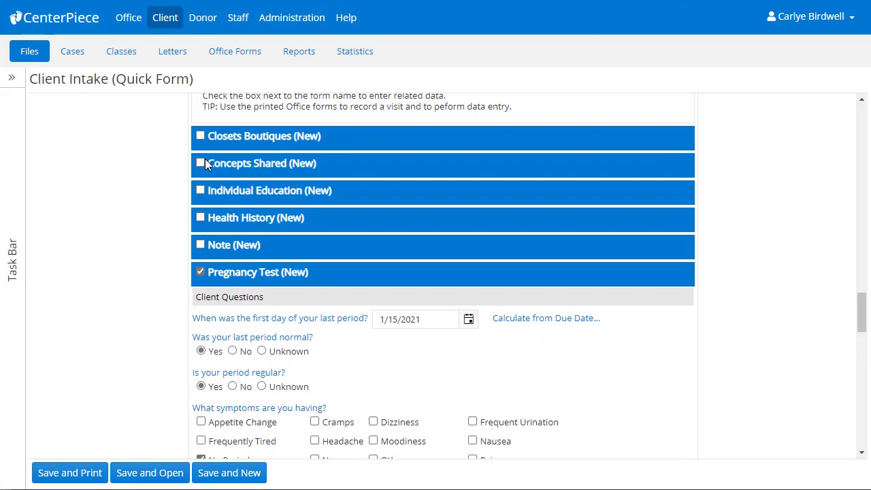
- Add a Concepts Shared form with Fetal Development and Gospel Discussion, then save and open the client's file
left_click(200, 163)
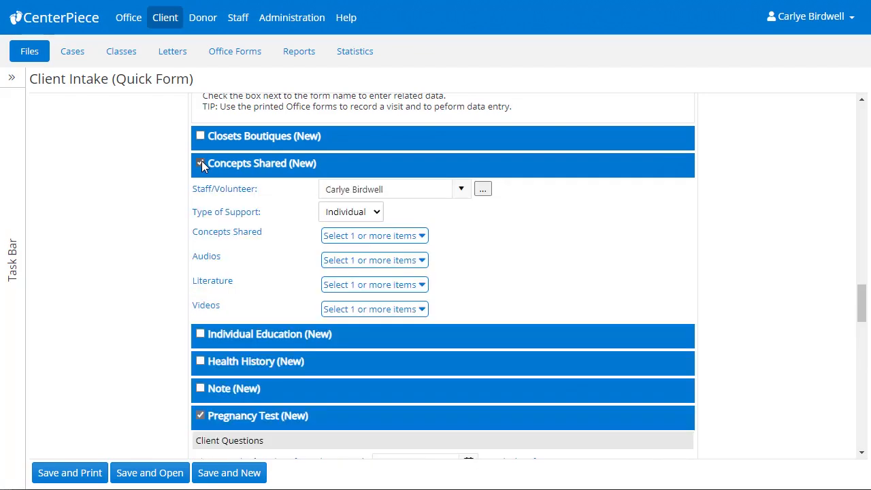
left_click(355, 236)
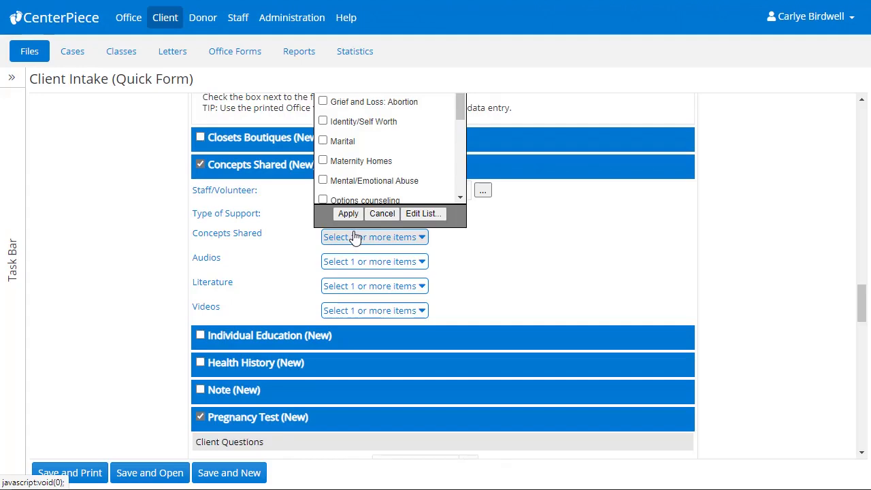
scroll(354, 235, "up", 2)
left_click(323, 184)
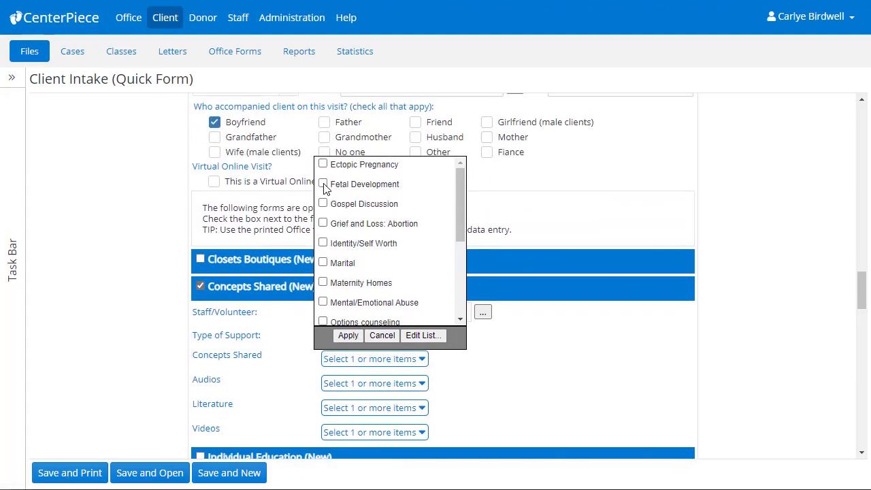
left_click(323, 205)
left_click(346, 335)
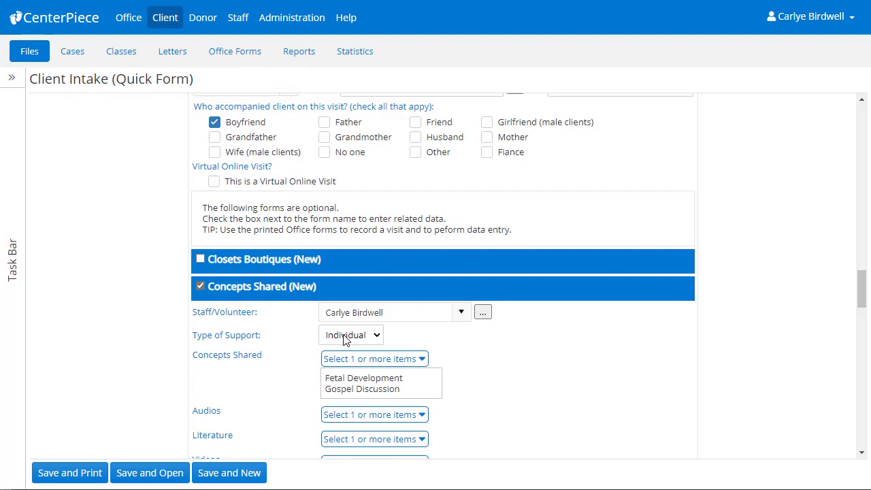
left_click(156, 476)
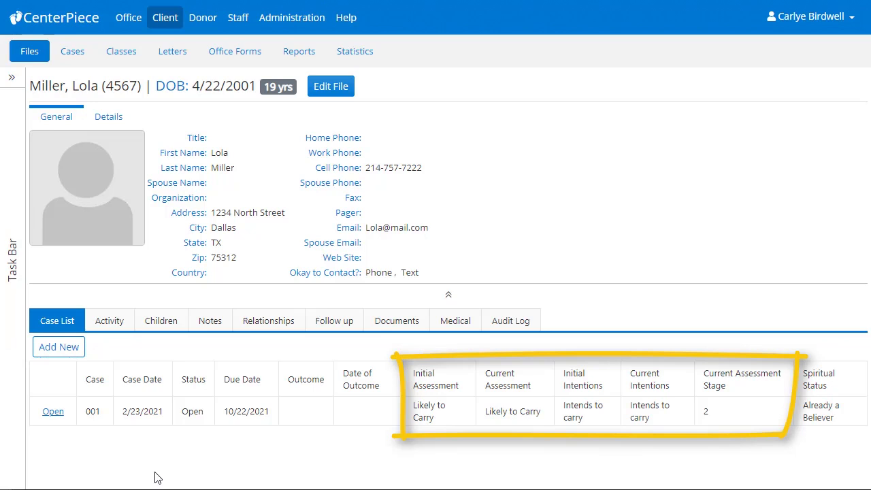
- Review case 001's form and activities, then show the client's Documents listing both consent PDFs
left_click(53, 413)
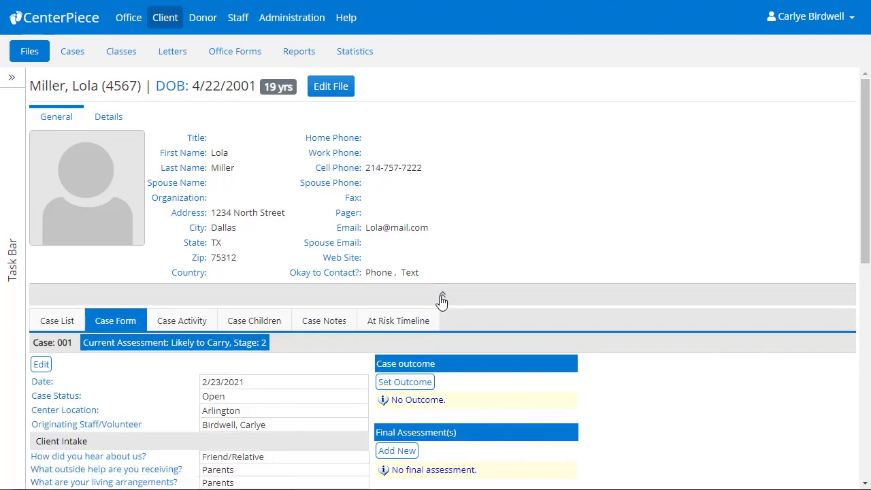
left_click(441, 301)
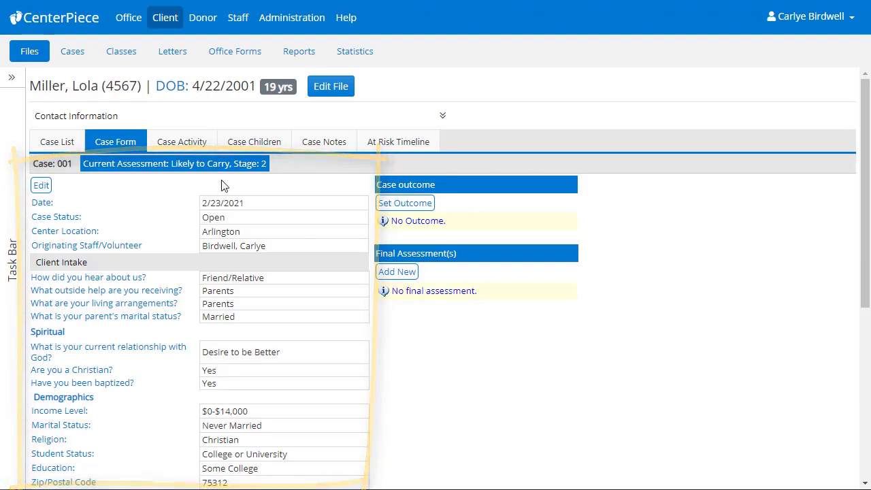
left_click(195, 151)
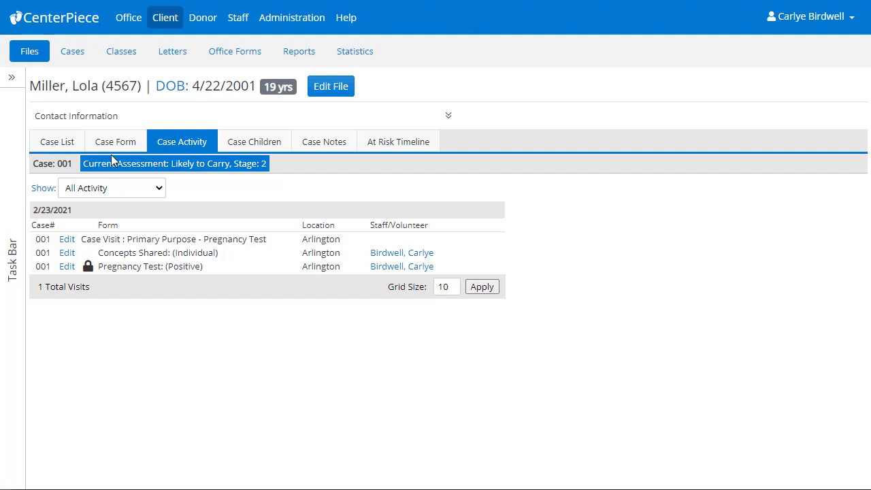
left_click(57, 146)
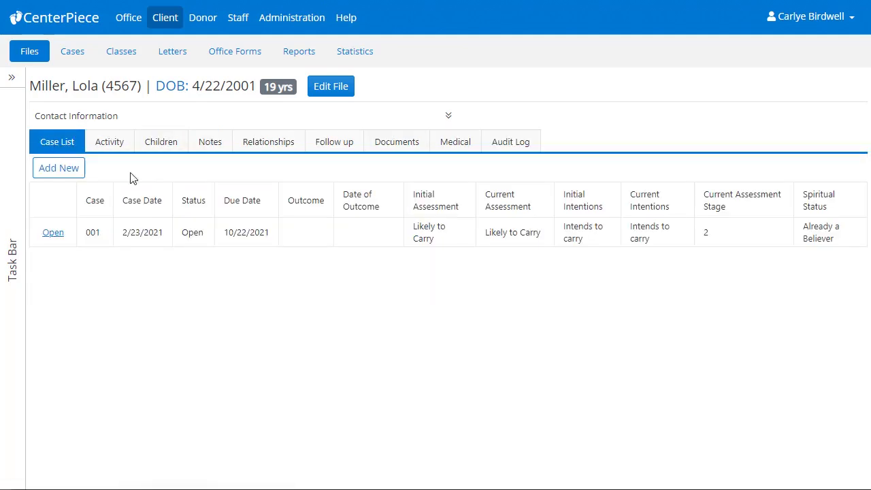
left_click(383, 151)
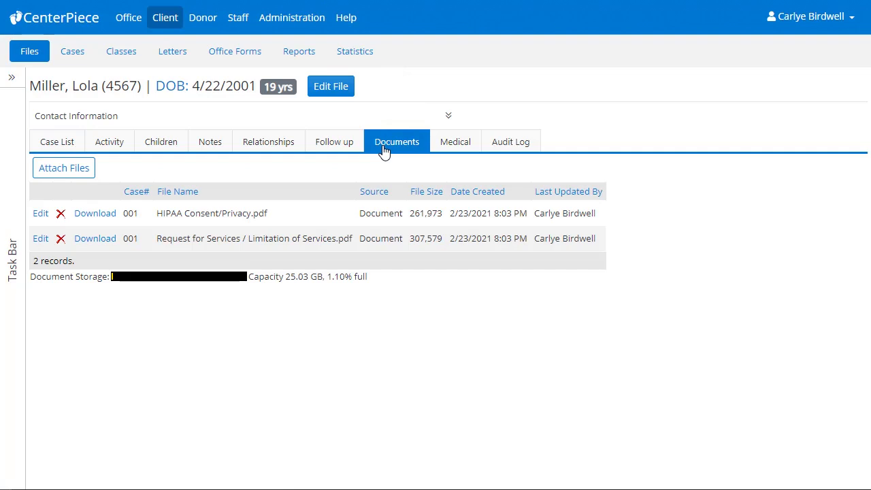
left_click(113, 219)
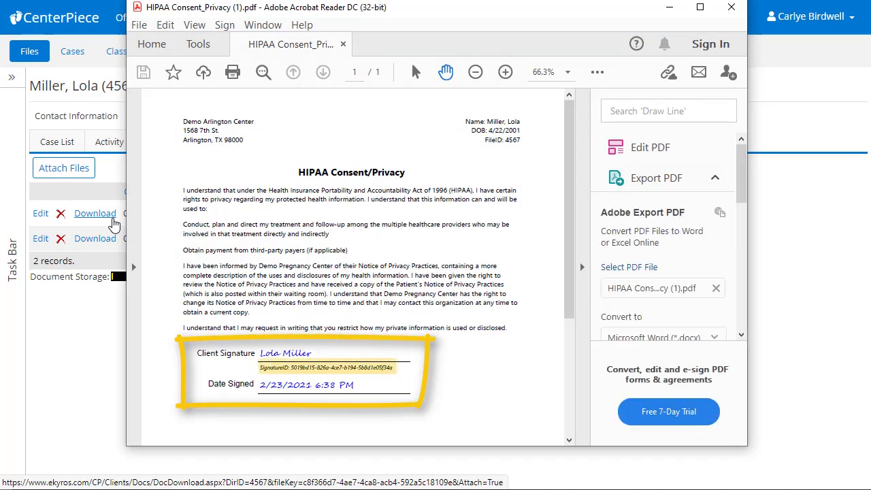
left_click(731, 8)
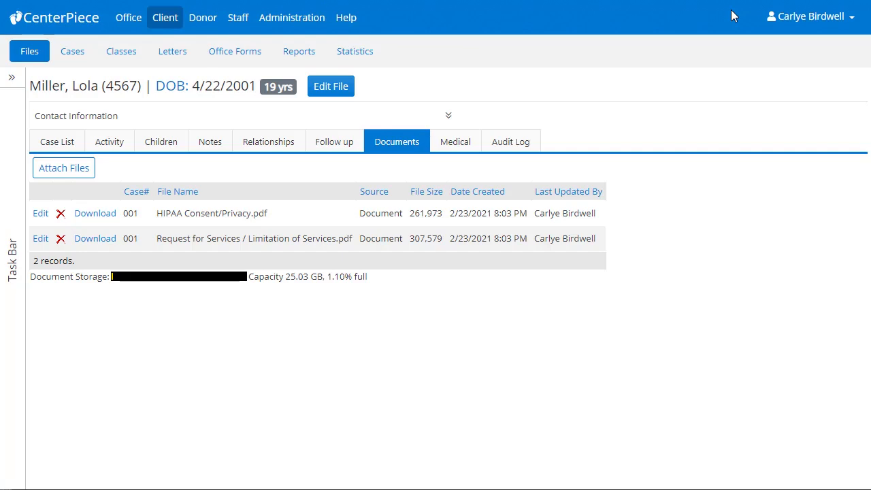
- Add a locked note with a short test message naming the client, then view the Activity list
left_click(11, 220)
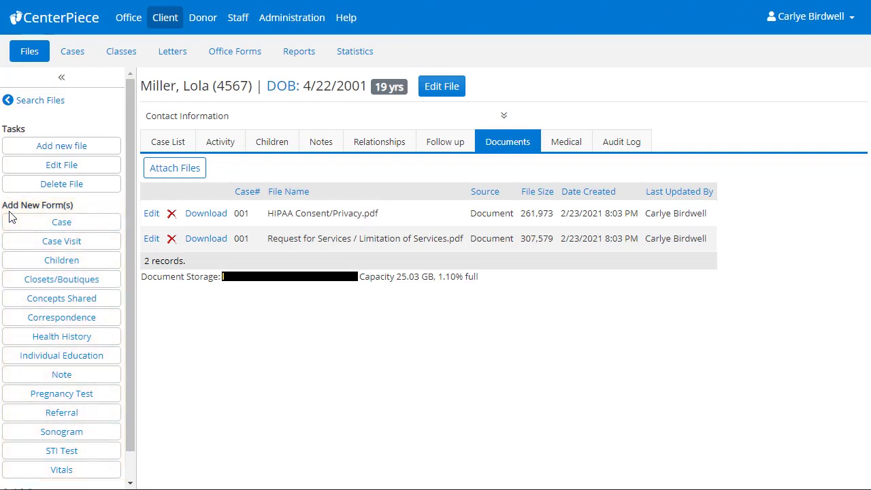
left_click(71, 374)
left_click(222, 275)
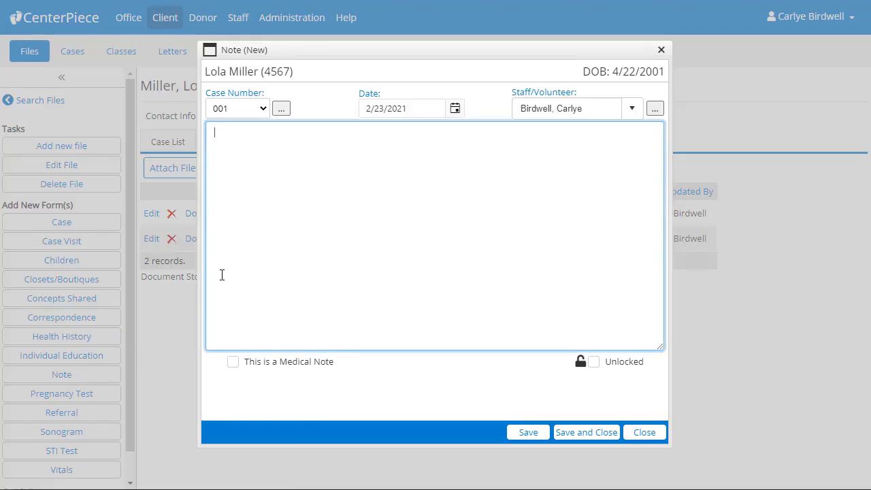
type("Test note for Lola.")
left_click(593, 362)
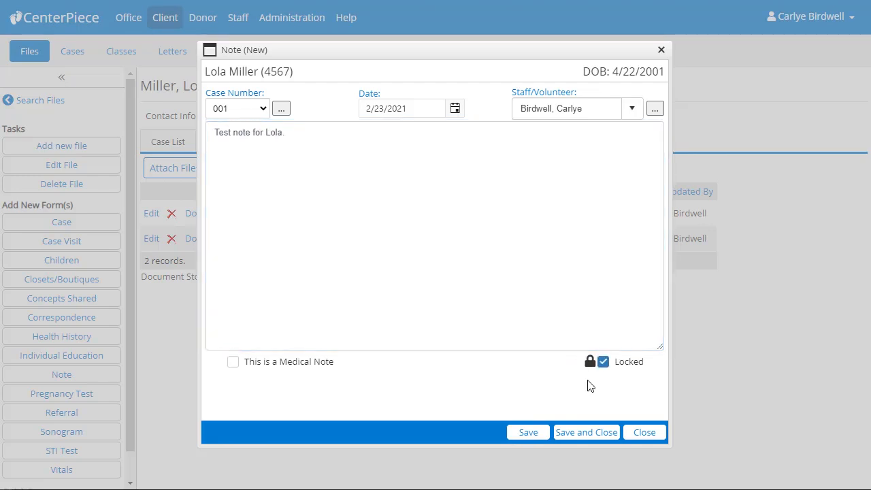
left_click(584, 434)
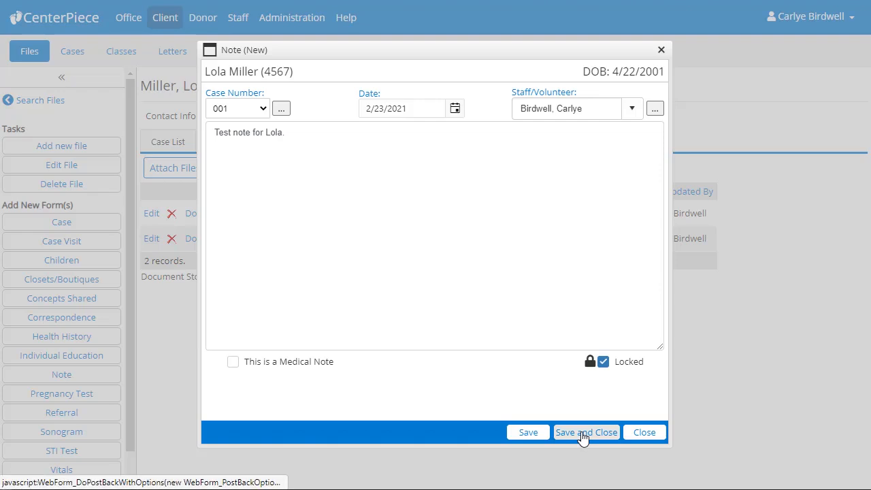
left_click(231, 154)
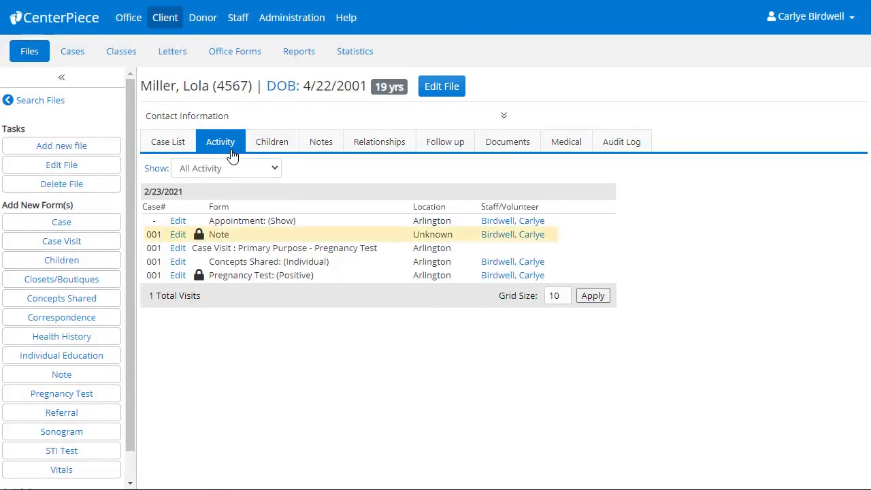